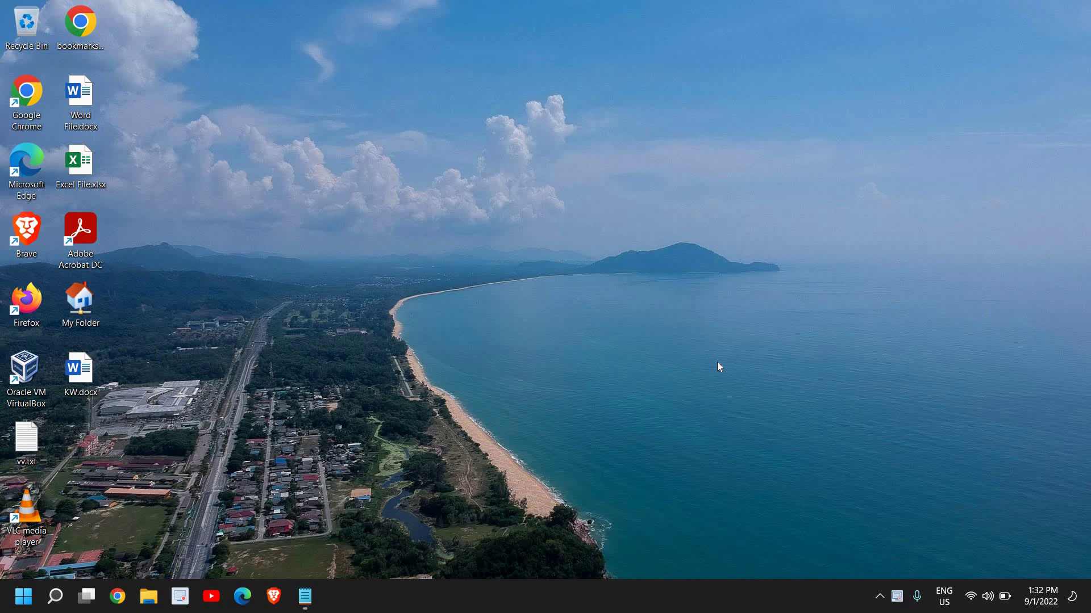
Step: Run 'regedit' from the Start button's Run dialog to launch Registry Editor
{"action": "right_click", "coordinate": [26, 607]}
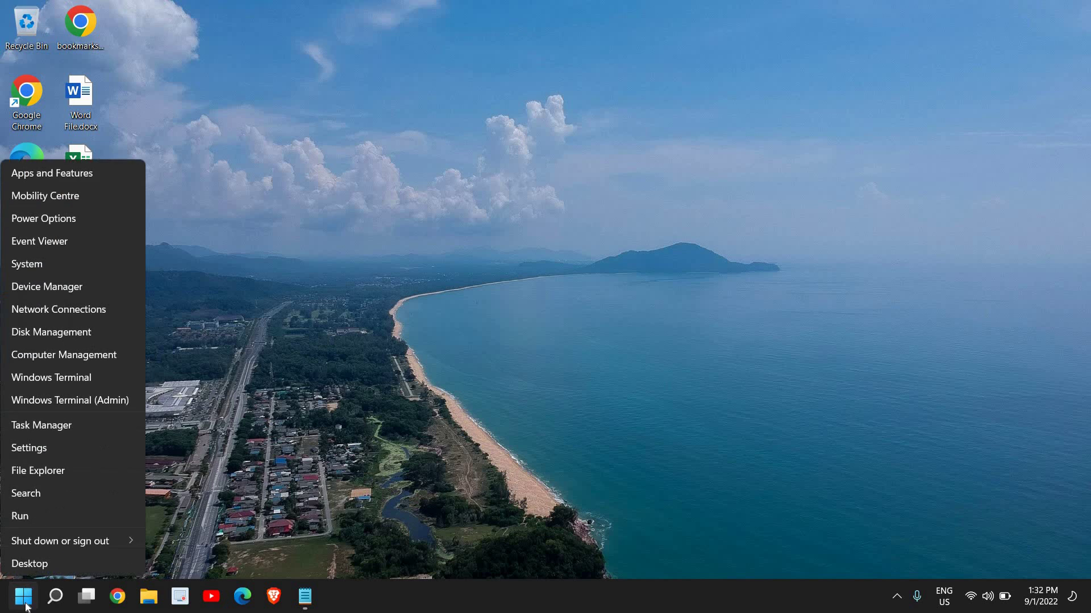
{"action": "left_click", "coordinate": [53, 521]}
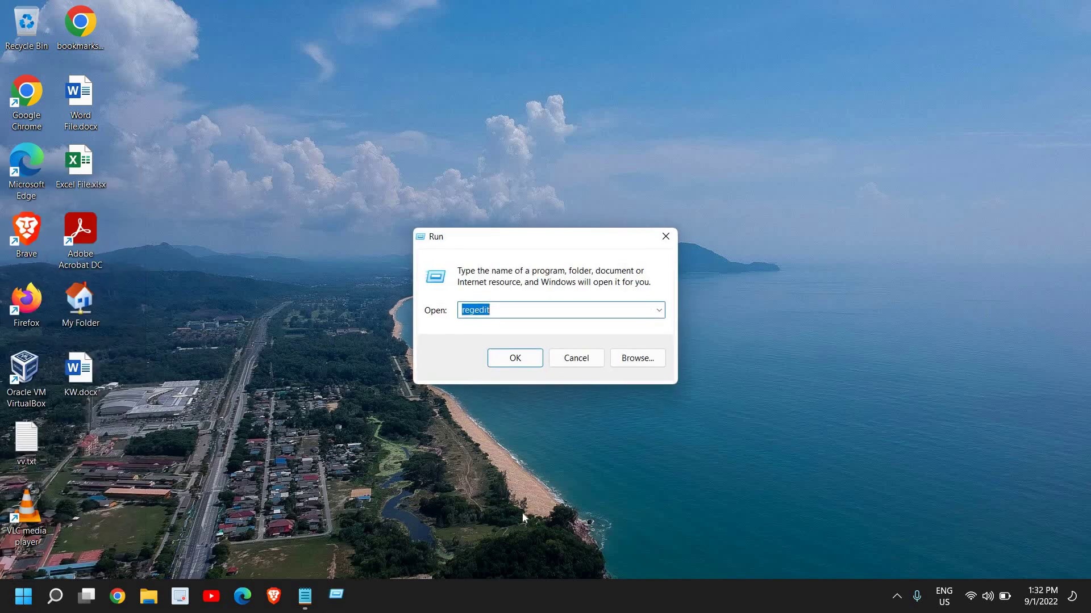
{"action": "left_click", "coordinate": [520, 314]}
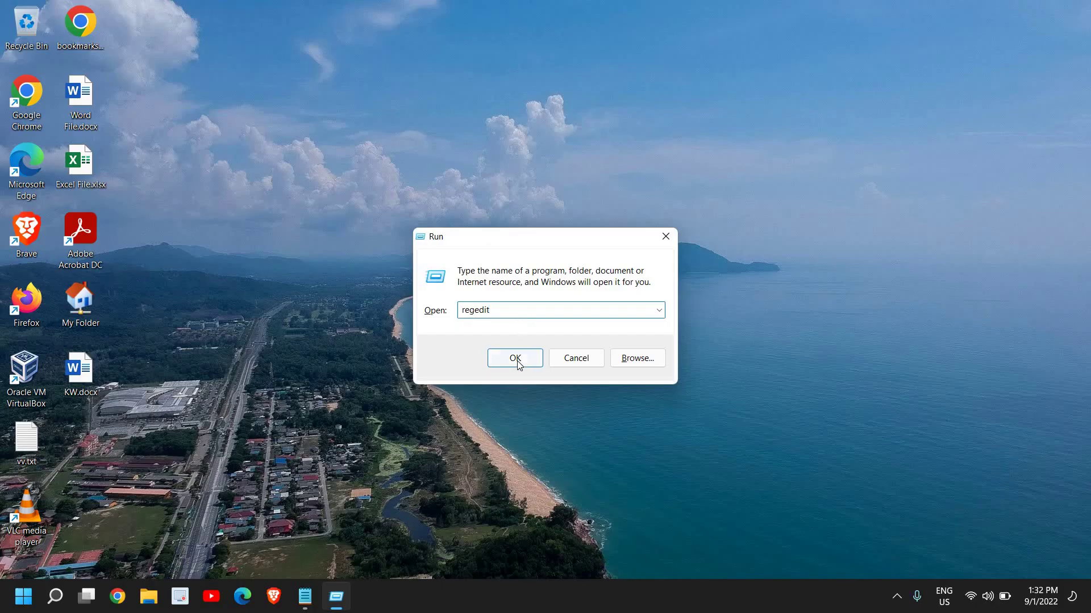
{"action": "left_click", "coordinate": [516, 359]}
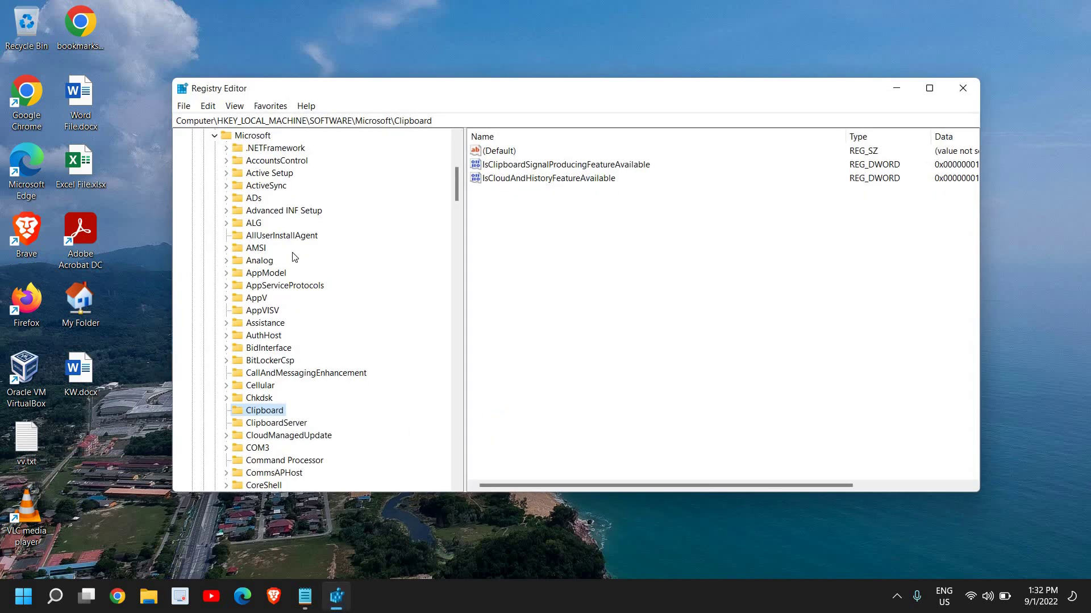
Step: Collapse SOFTWARE and HKEY_LOCAL_MACHINE so only the root hives remain, briefly peeking into HKEY_USERS
{"action": "scroll", "coordinate": [230, 209], "scroll_direction": "up", "scroll_amount": 7}
{"action": "left_click", "coordinate": [203, 235]}
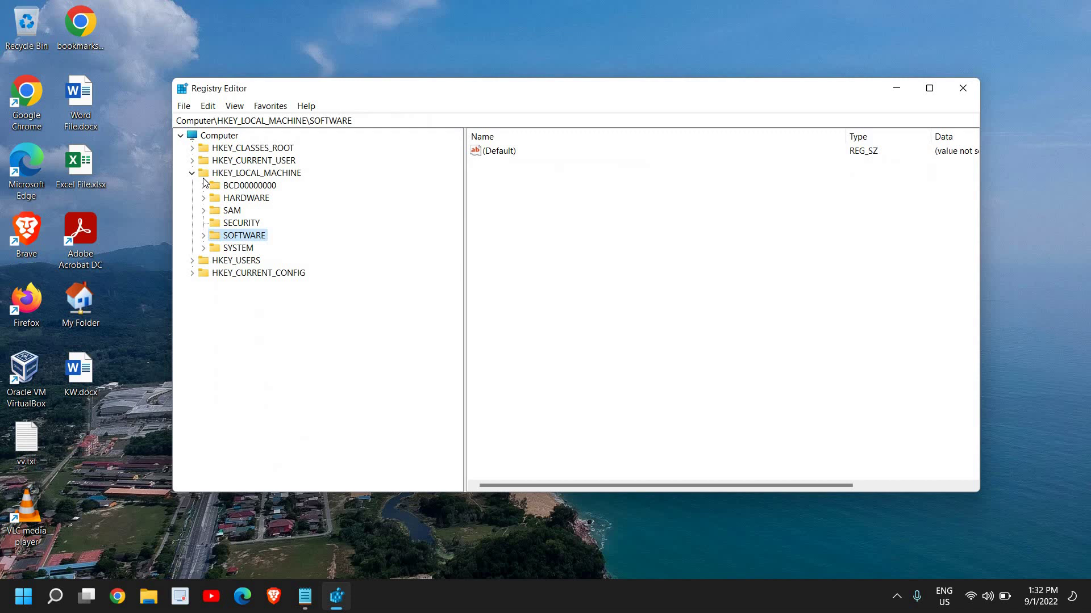
{"action": "left_click", "coordinate": [194, 173]}
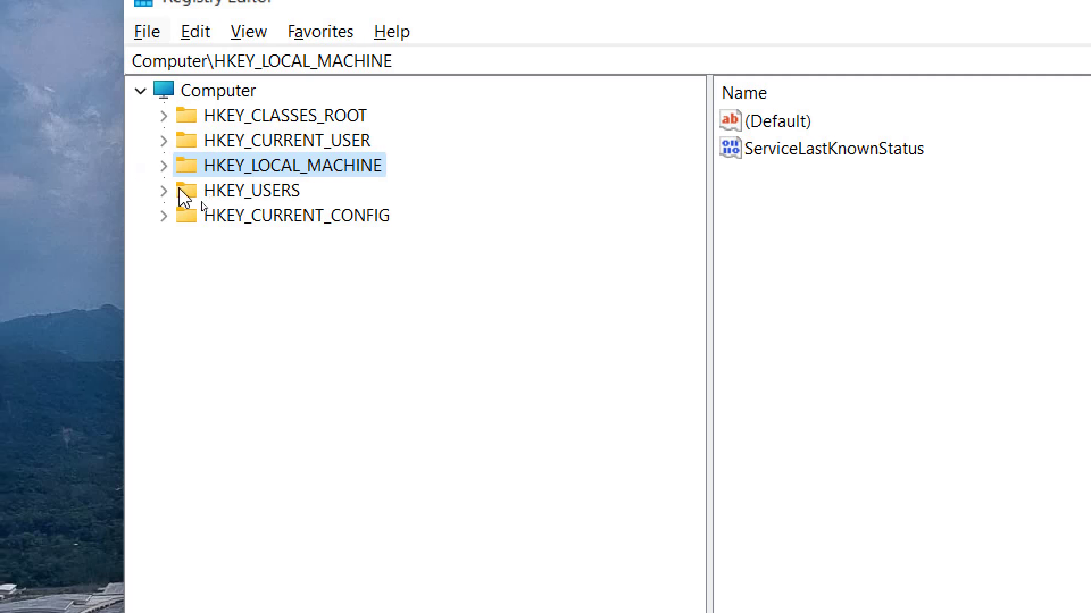
{"action": "left_click", "coordinate": [160, 193]}
{"action": "left_click", "coordinate": [161, 193]}
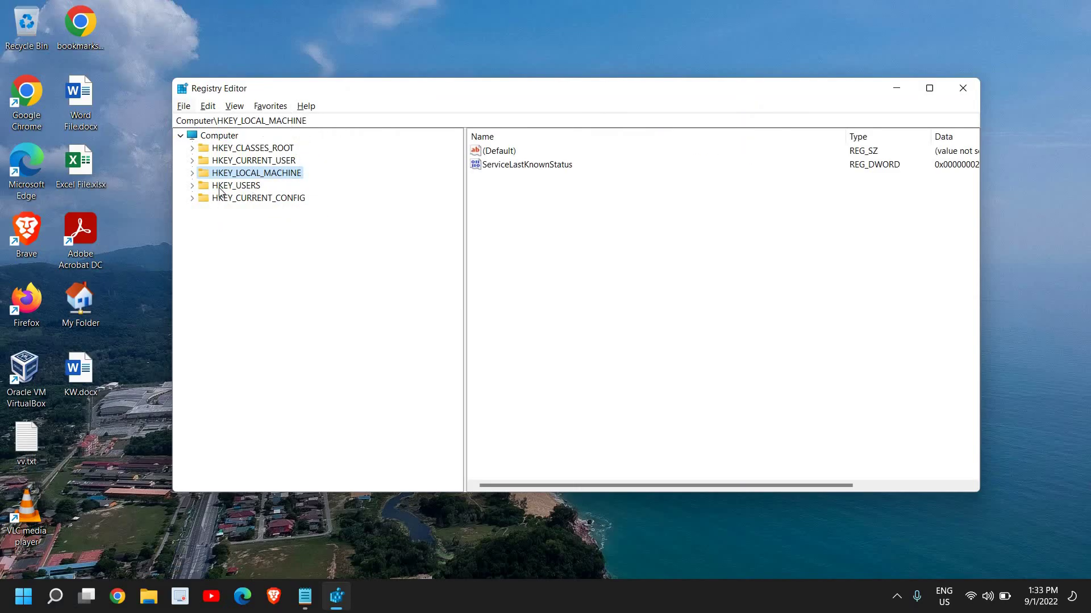
Step: Open the File menu twice and dismiss it without choosing any command
{"action": "left_click", "coordinate": [183, 107]}
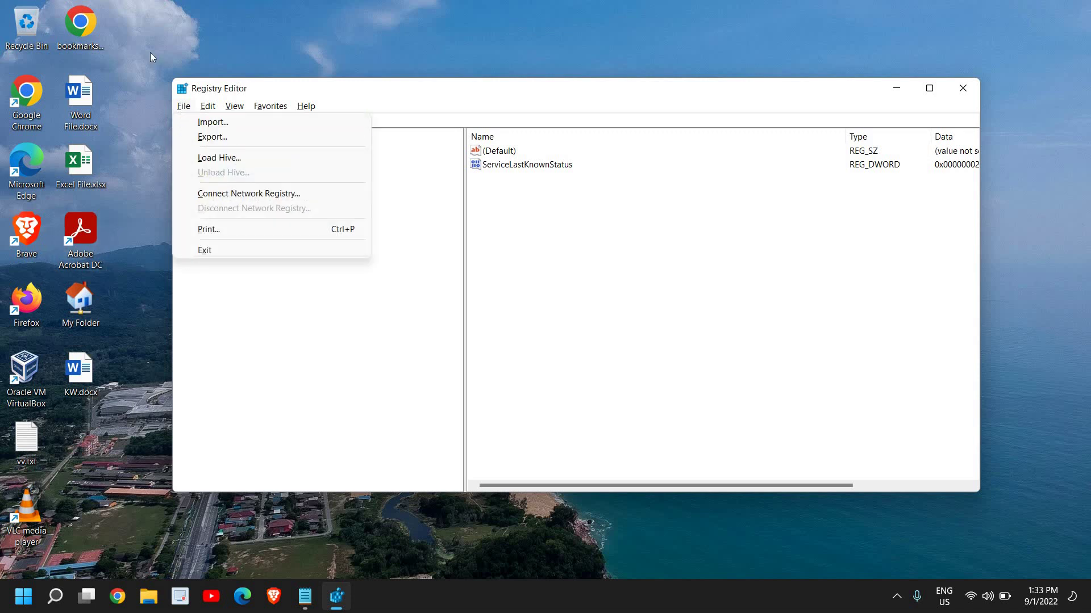
{"action": "left_click", "coordinate": [151, 331]}
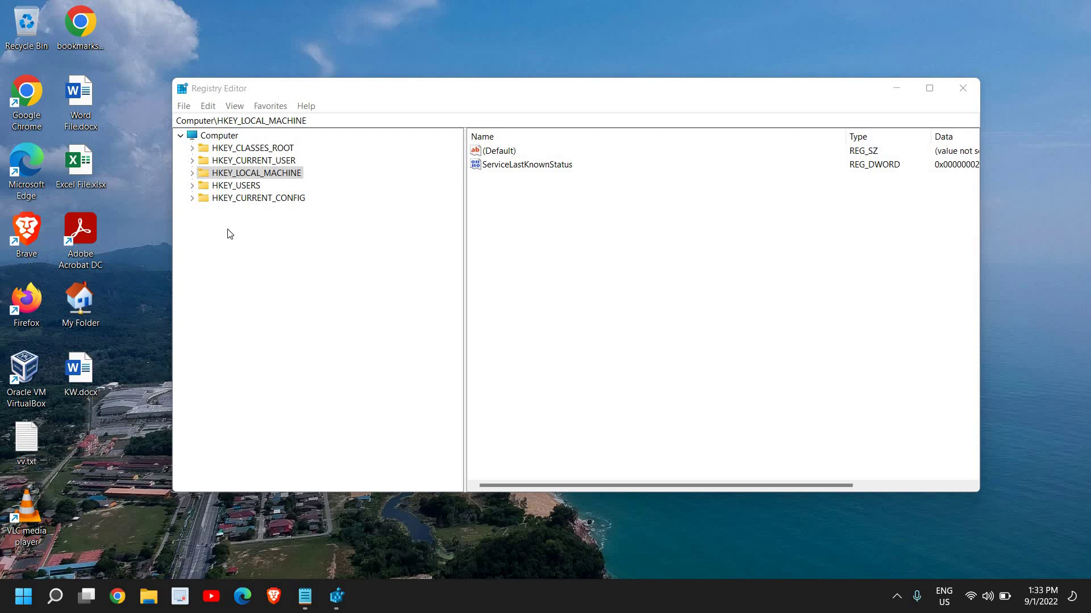
{"action": "left_click", "coordinate": [183, 106]}
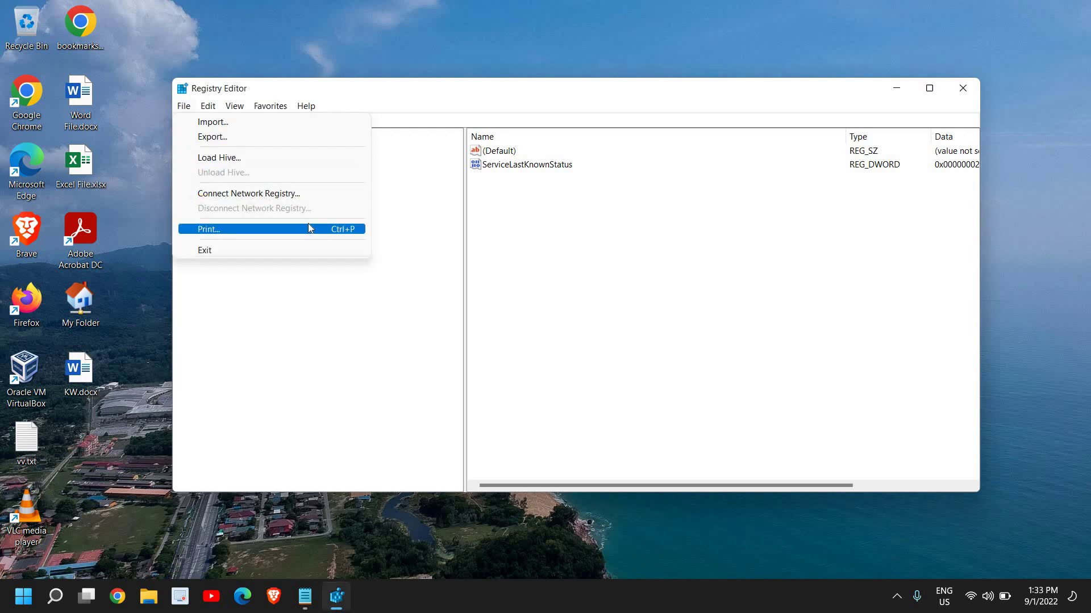
{"action": "left_click", "coordinate": [341, 330]}
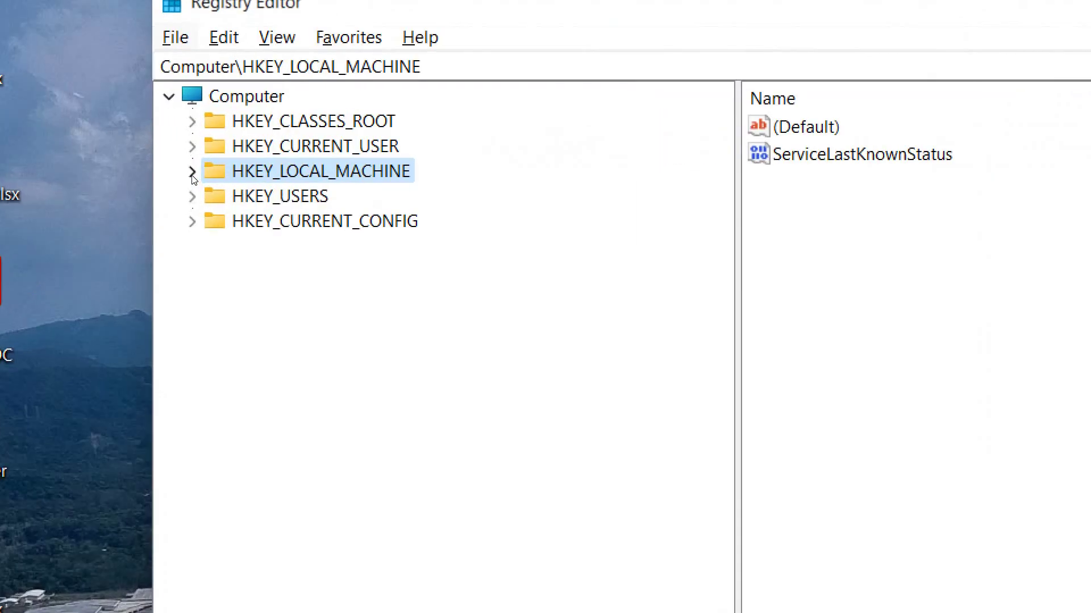
Step: Expand HKEY_LOCAL_MACHINE, SOFTWARE and WOW6432Node in the key tree
{"action": "left_click", "coordinate": [192, 174]}
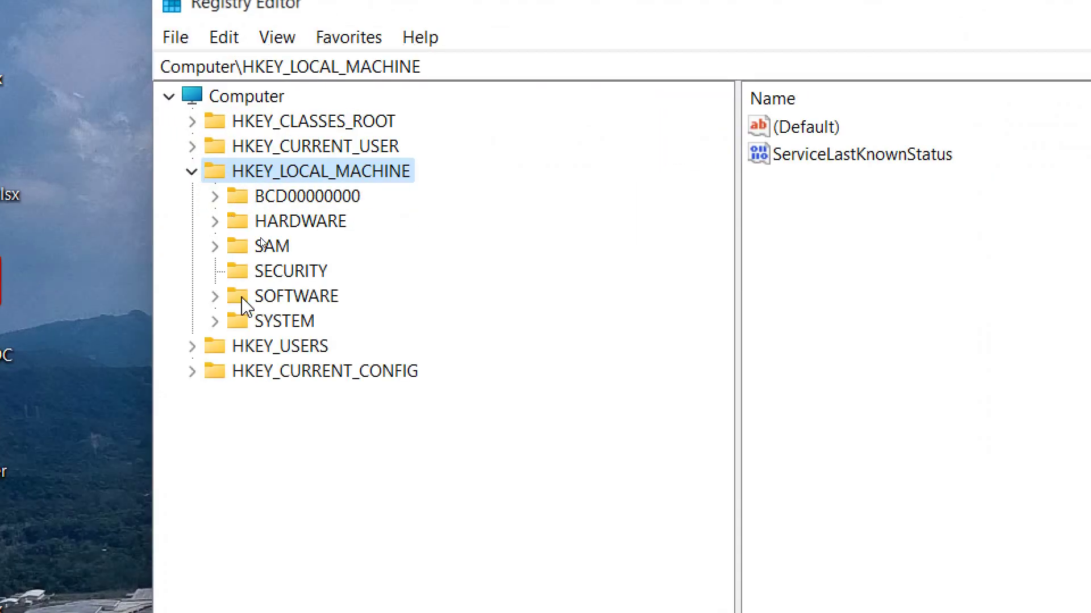
{"action": "left_click", "coordinate": [329, 302]}
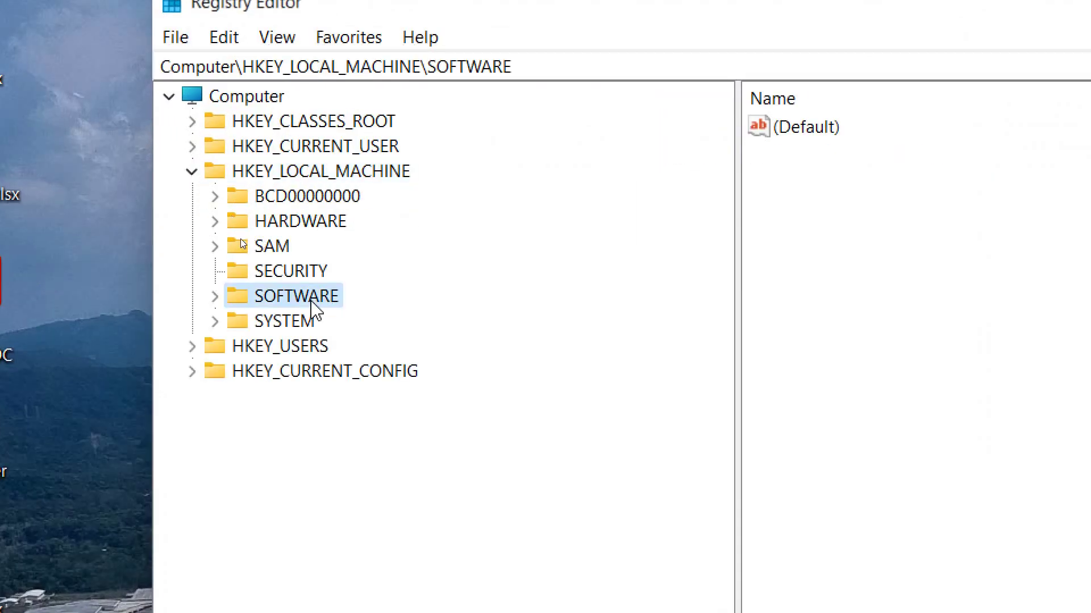
{"action": "left_click", "coordinate": [215, 296]}
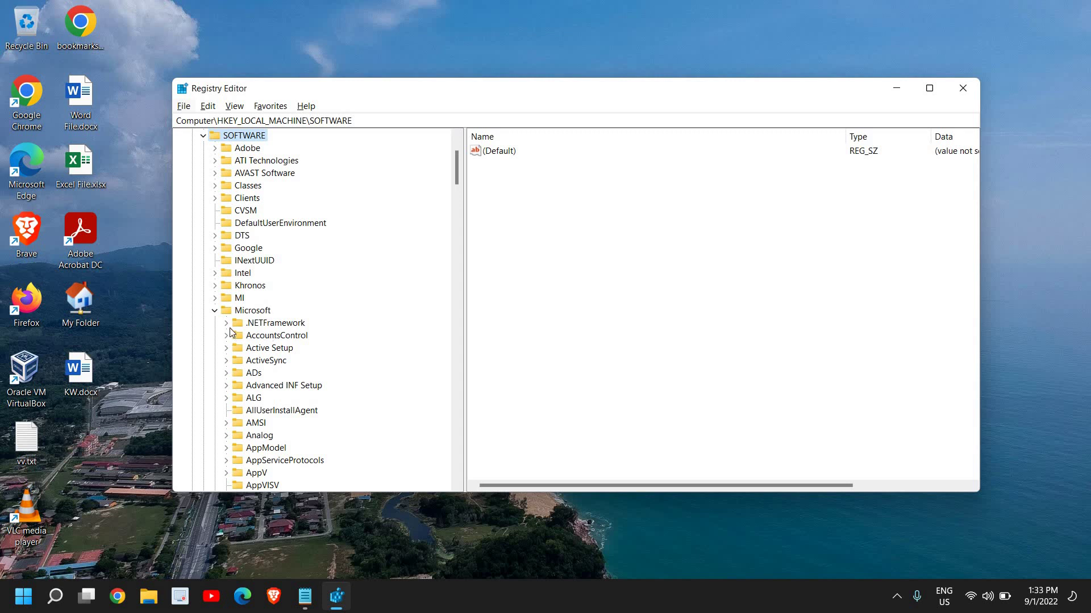
{"action": "left_click", "coordinate": [214, 310]}
{"action": "scroll", "coordinate": [258, 318], "scroll_direction": "down", "scroll_amount": 3}
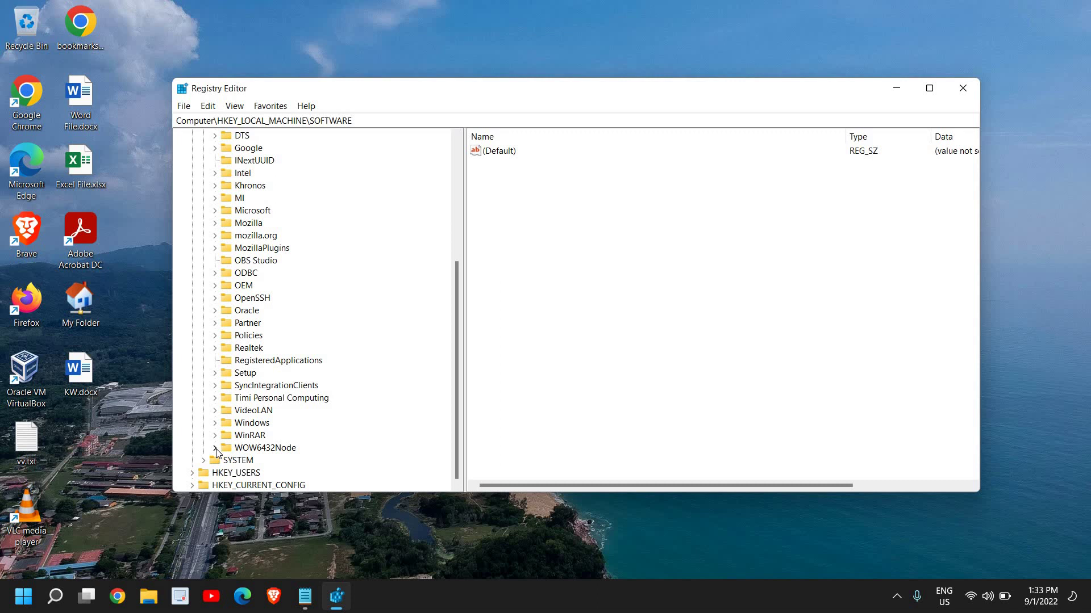
{"action": "left_click", "coordinate": [215, 448]}
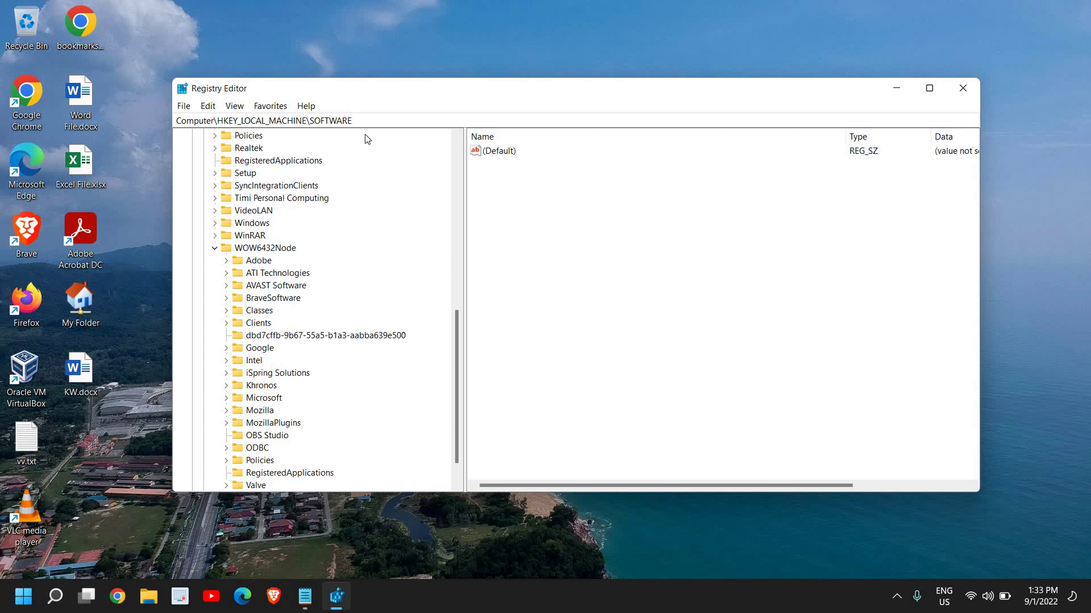
Step: Inspect the key path in the address bar, then expand Microsoft under WOW6432Node
{"action": "left_click", "coordinate": [377, 120]}
{"action": "left_click_drag", "start_coordinate": [377, 120], "coordinate": [229, 121]}
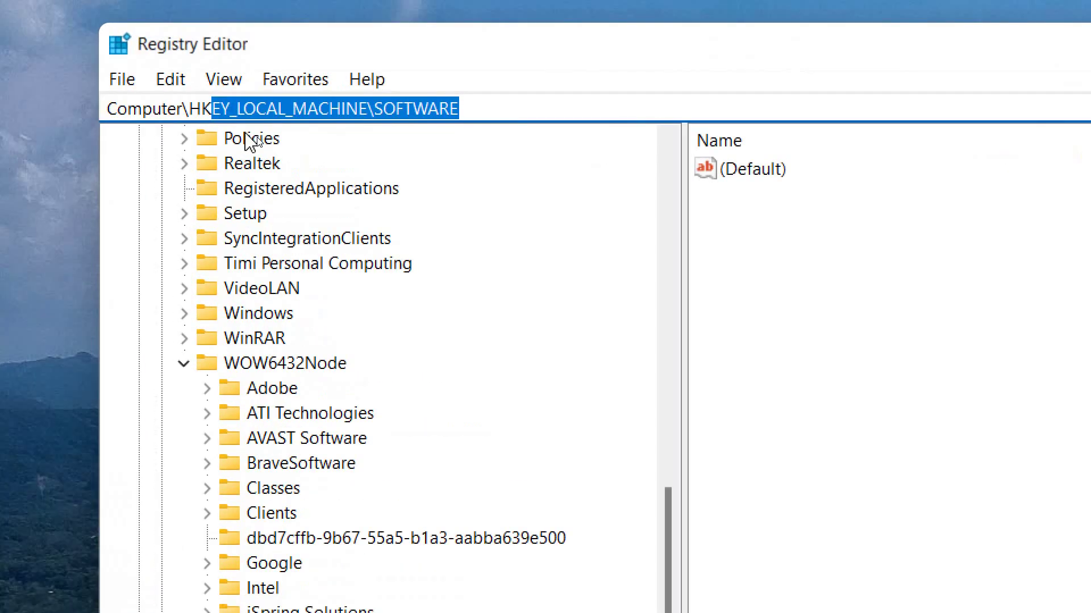
{"action": "left_click", "coordinate": [201, 109]}
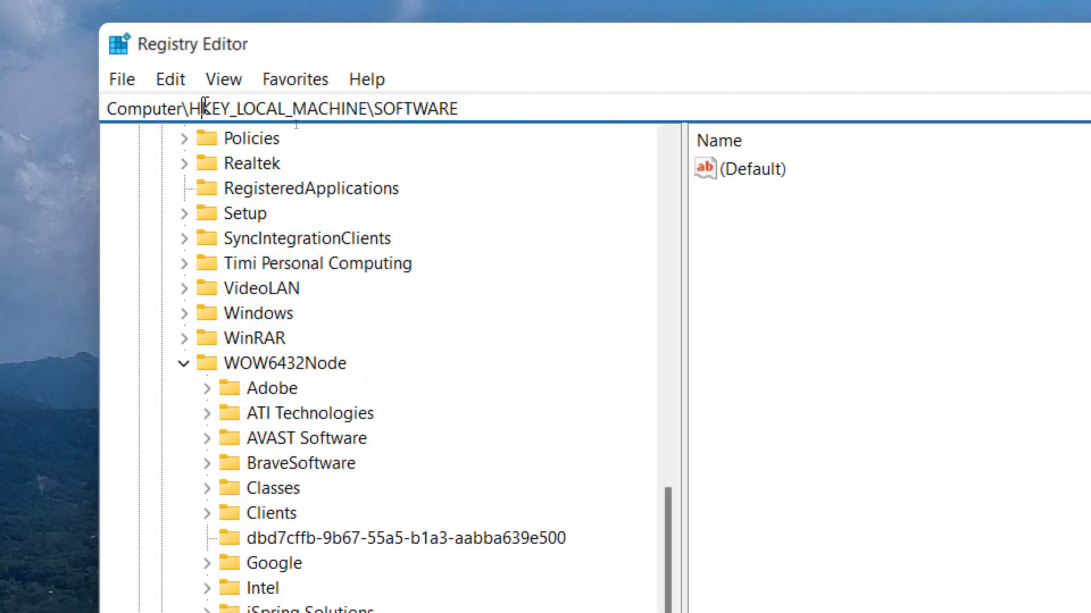
{"action": "left_click", "coordinate": [468, 108]}
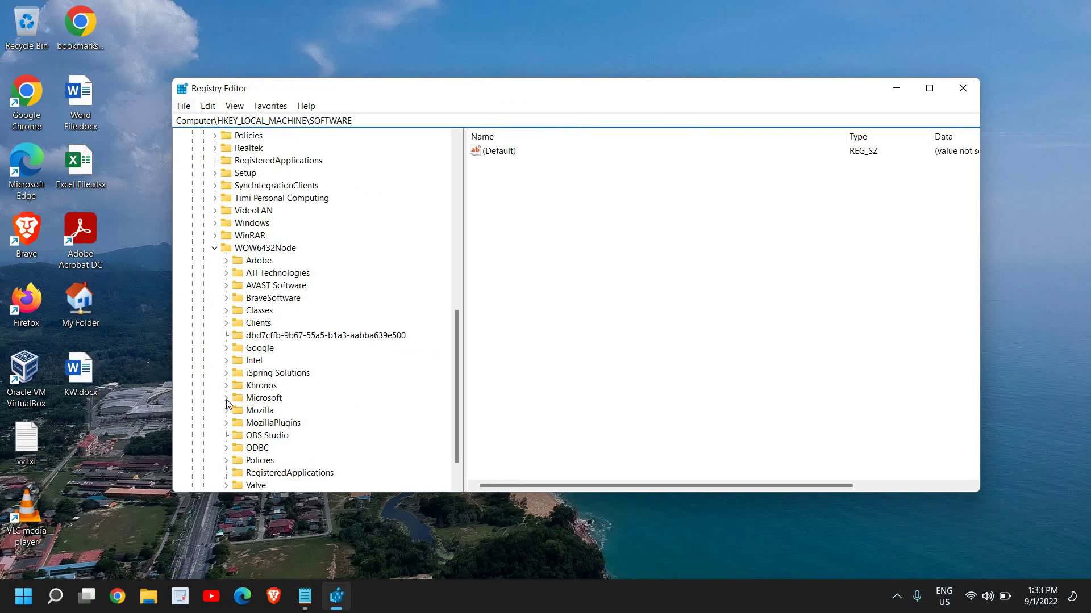
{"action": "left_click", "coordinate": [226, 398]}
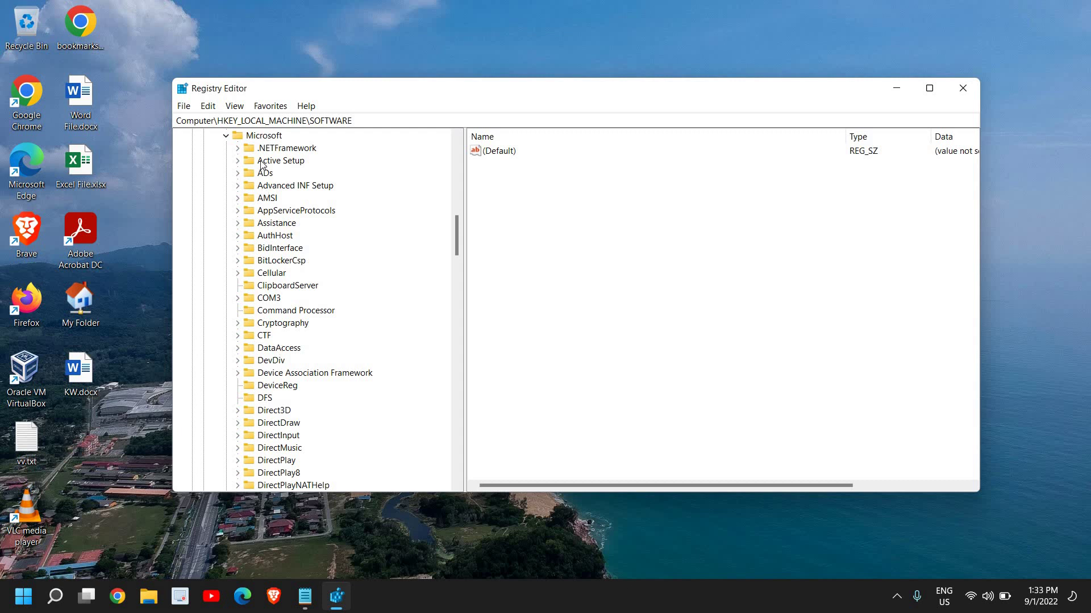
Step: Select WOW6432Node\Microsoft and scroll its subkeys to locate Windows Media Foundation
{"action": "left_click", "coordinate": [265, 137]}
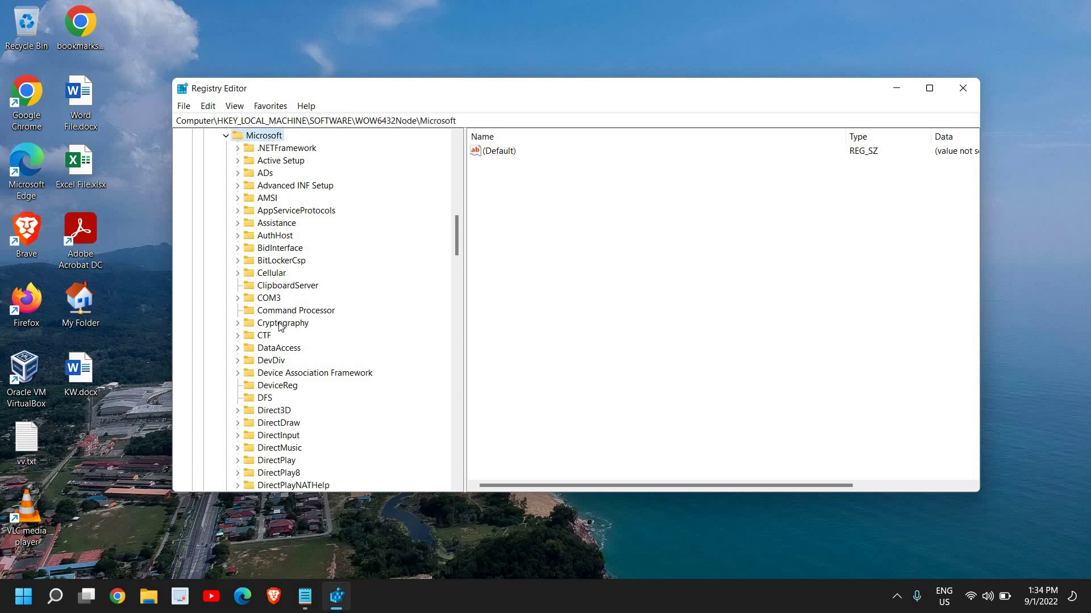
{"action": "scroll", "coordinate": [280, 327], "scroll_direction": "down", "scroll_amount": 9}
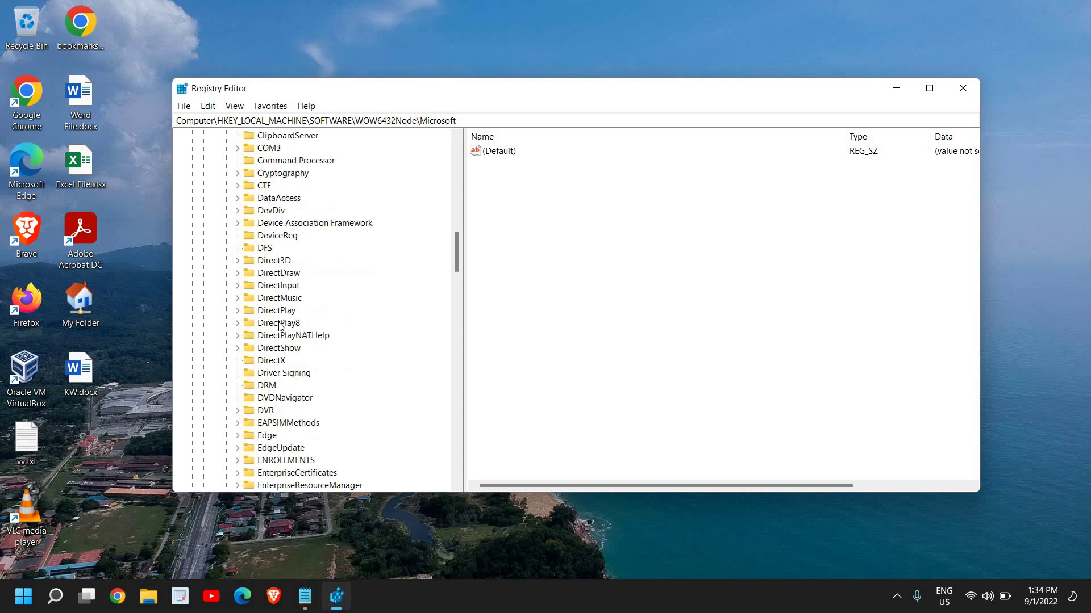
{"action": "scroll", "coordinate": [280, 327], "scroll_direction": "down", "scroll_amount": 7}
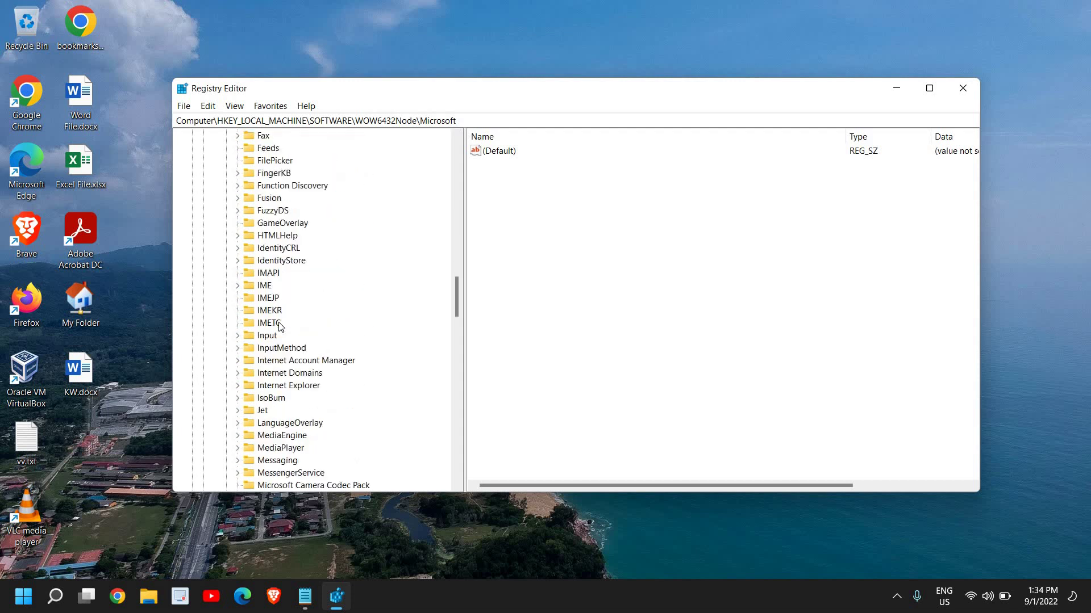
{"action": "scroll", "coordinate": [280, 327], "scroll_direction": "down", "scroll_amount": 7}
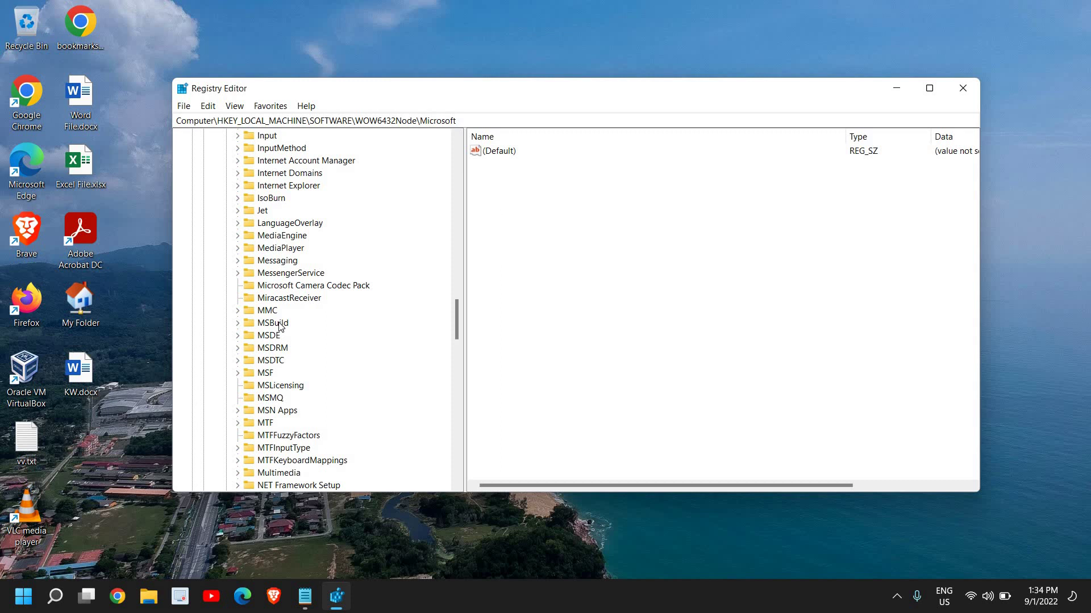
{"action": "scroll", "coordinate": [280, 327], "scroll_direction": "down", "scroll_amount": 9}
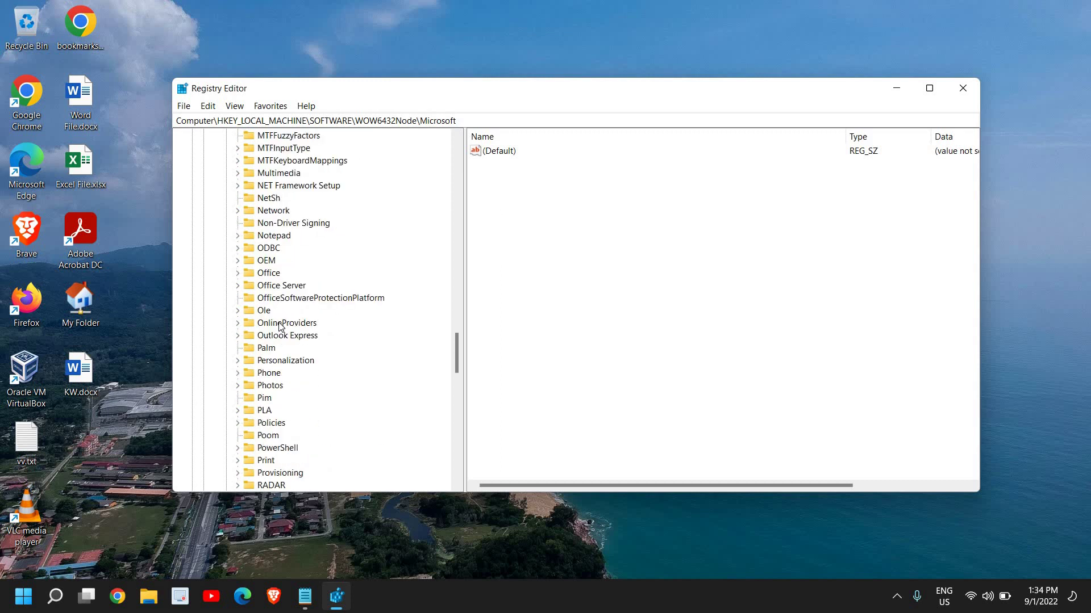
{"action": "scroll", "coordinate": [280, 327], "scroll_direction": "down", "scroll_amount": 6}
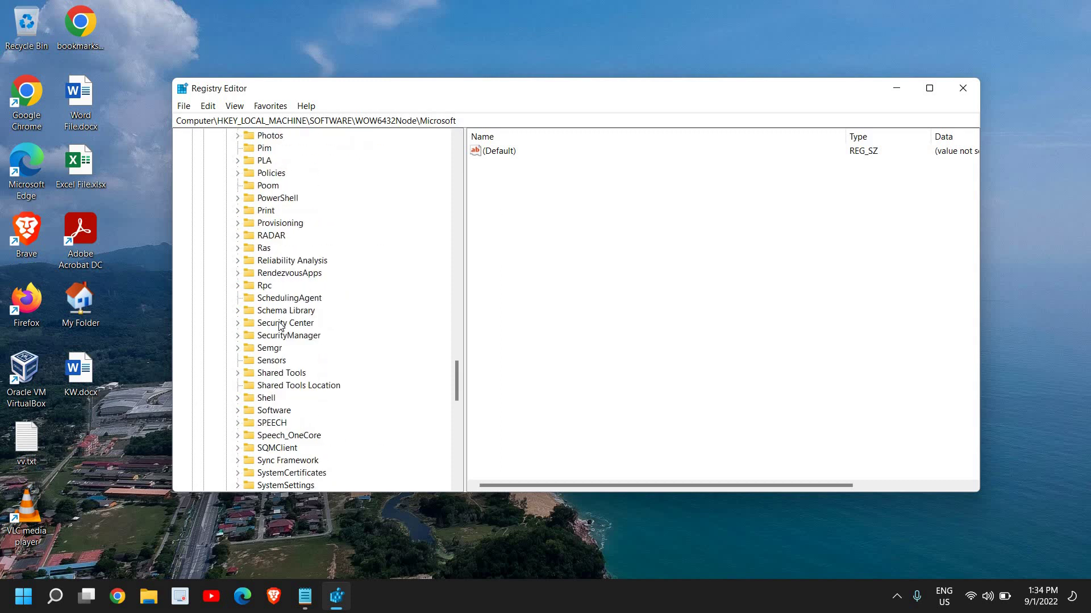
{"action": "scroll", "coordinate": [280, 325], "scroll_direction": "up", "scroll_amount": 8}
{"action": "scroll", "coordinate": [280, 325], "scroll_direction": "up", "scroll_amount": 7}
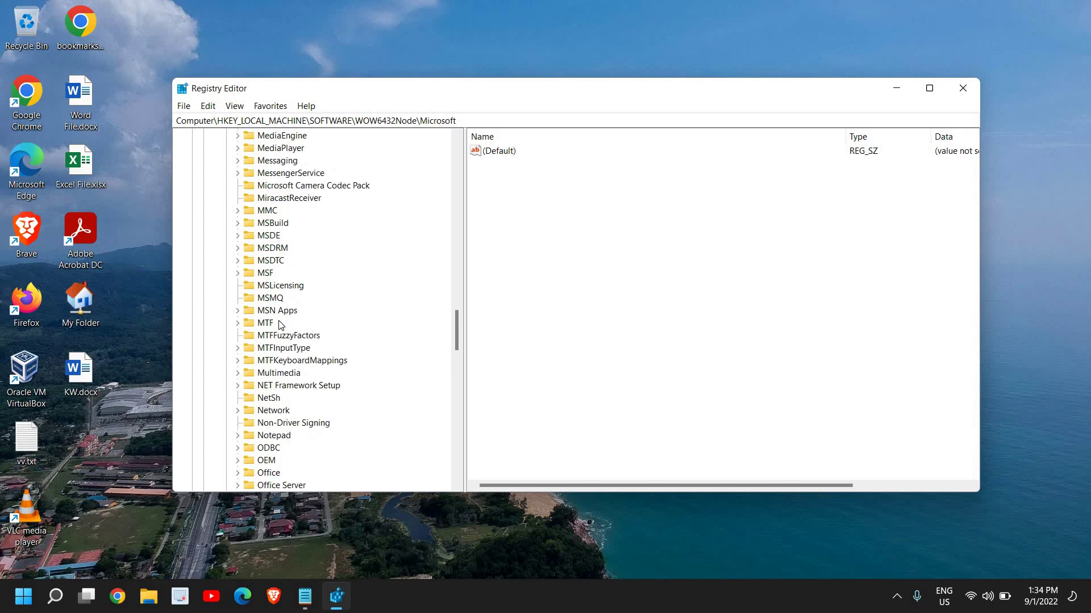
{"action": "scroll", "coordinate": [280, 325], "scroll_direction": "up", "scroll_amount": 2}
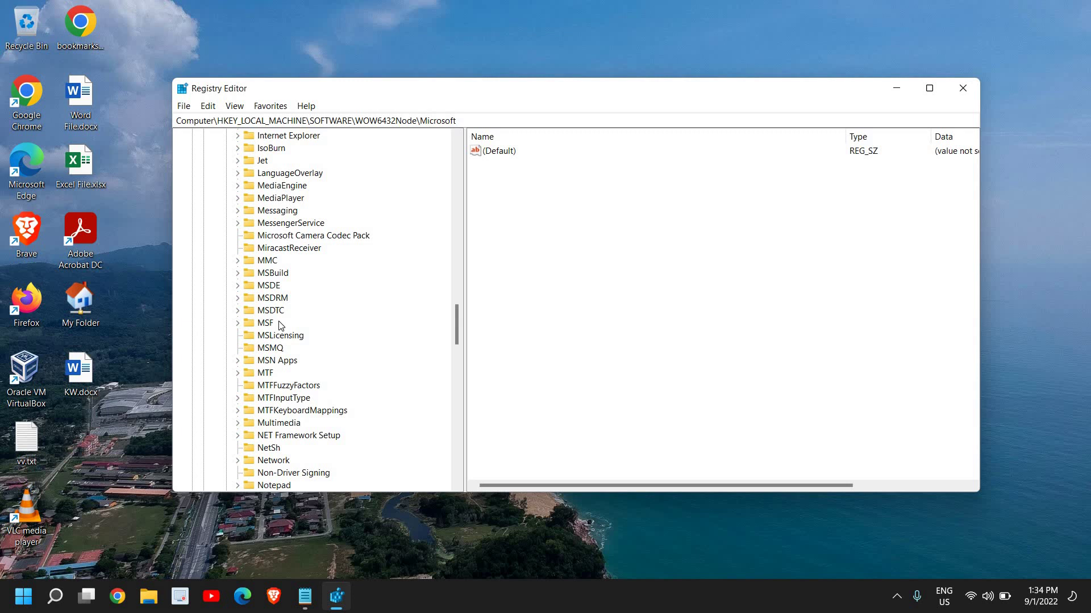
{"action": "scroll", "coordinate": [279, 324], "scroll_direction": "down", "scroll_amount": 12}
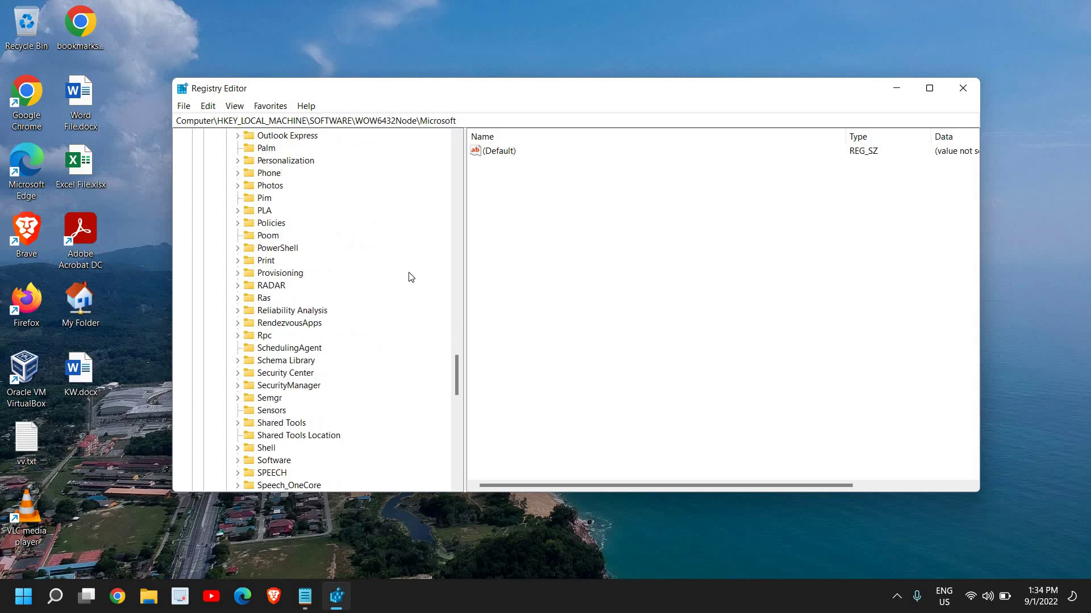
{"action": "scroll", "coordinate": [284, 339], "scroll_direction": "down", "scroll_amount": 4}
{"action": "scroll", "coordinate": [284, 339], "scroll_direction": "down", "scroll_amount": 9}
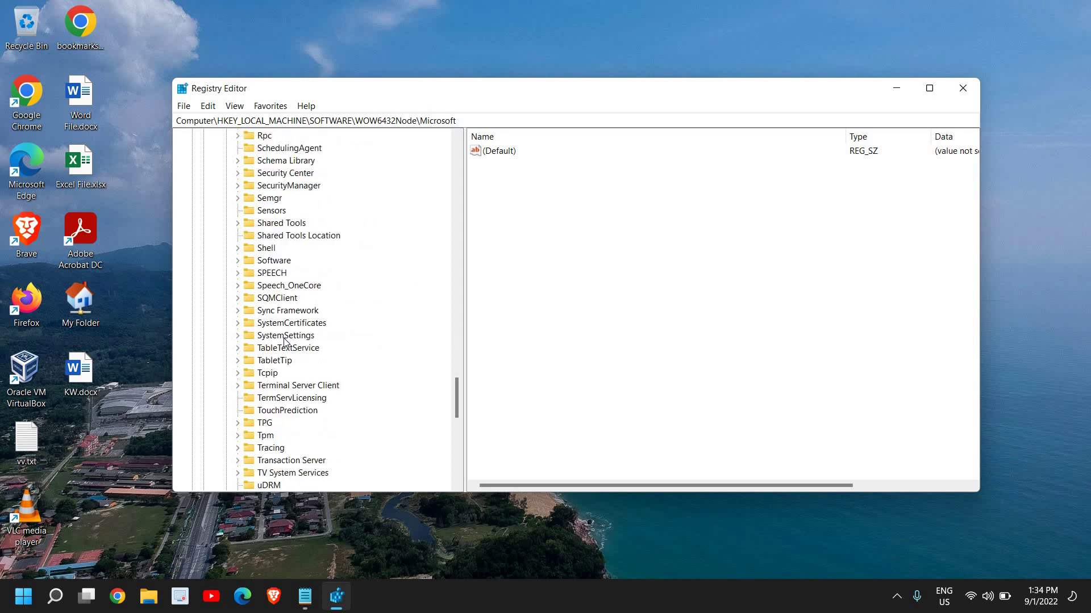
{"action": "scroll", "coordinate": [325, 332], "scroll_direction": "down", "scroll_amount": 2}
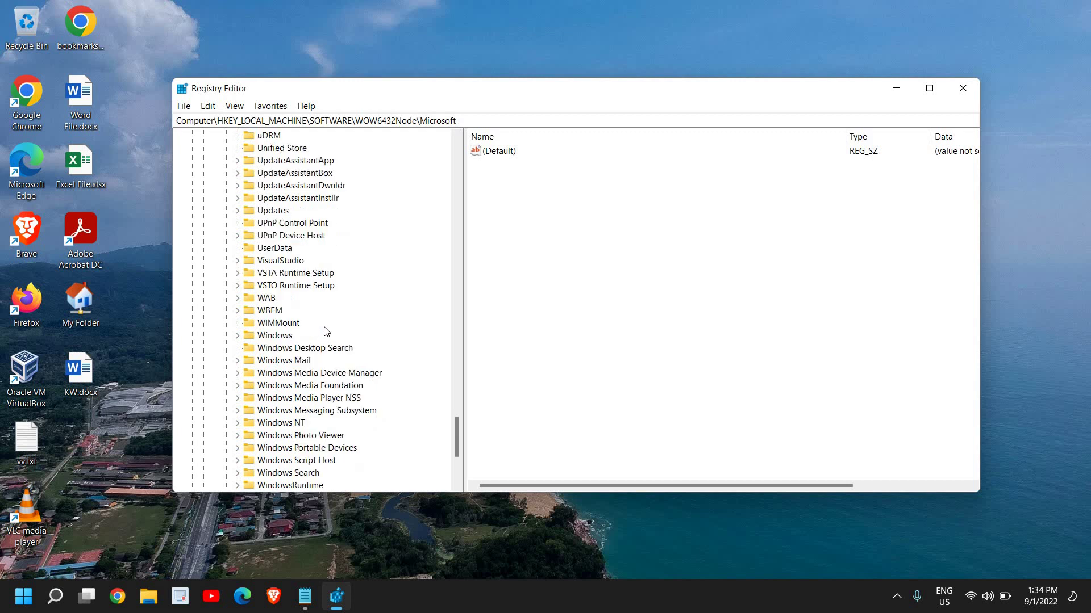
Step: Expand Windows Media Foundation and open its Platform subkey
{"action": "left_click", "coordinate": [291, 386]}
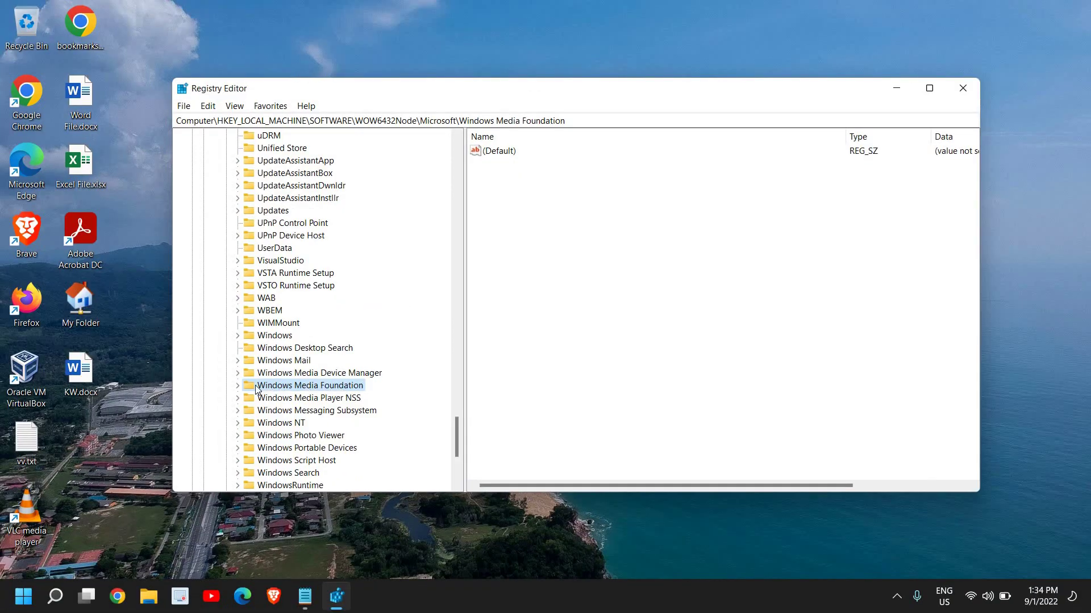
{"action": "left_click", "coordinate": [237, 387]}
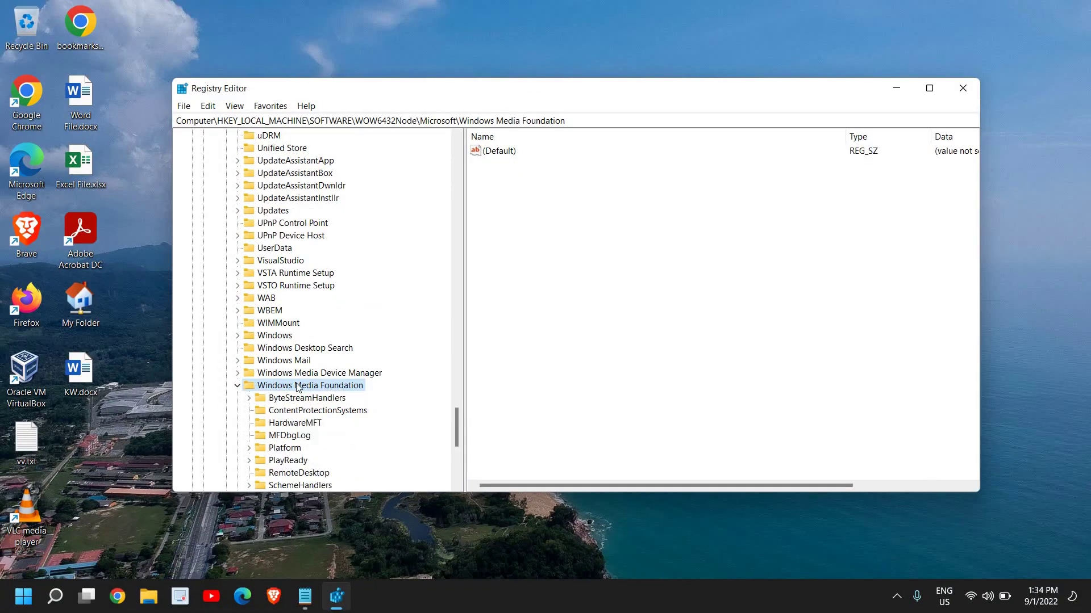
{"action": "scroll", "coordinate": [315, 391], "scroll_direction": "down", "scroll_amount": 1}
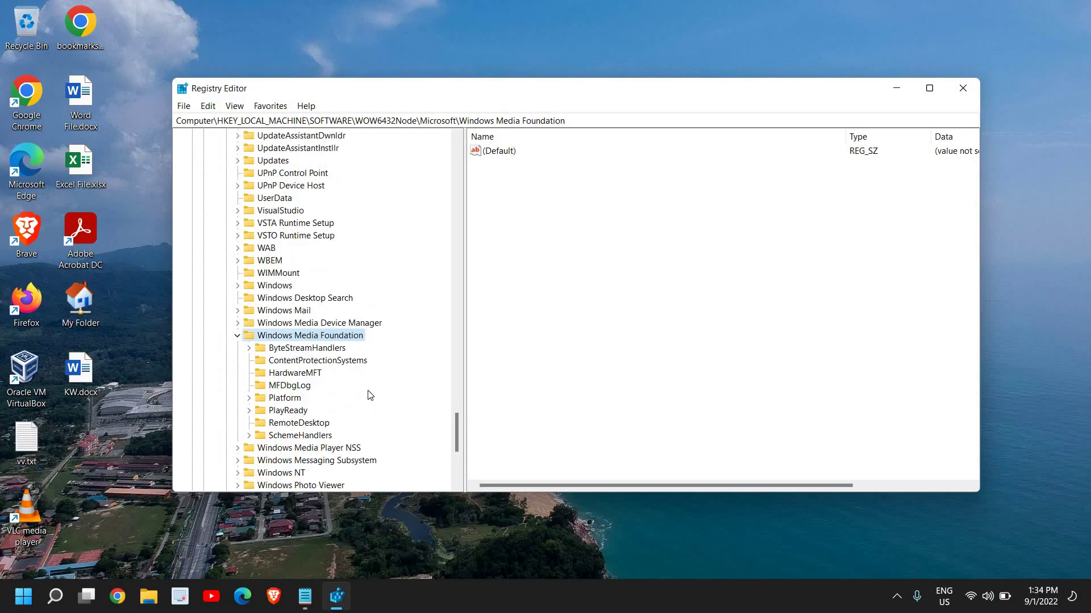
{"action": "left_click", "coordinate": [281, 399]}
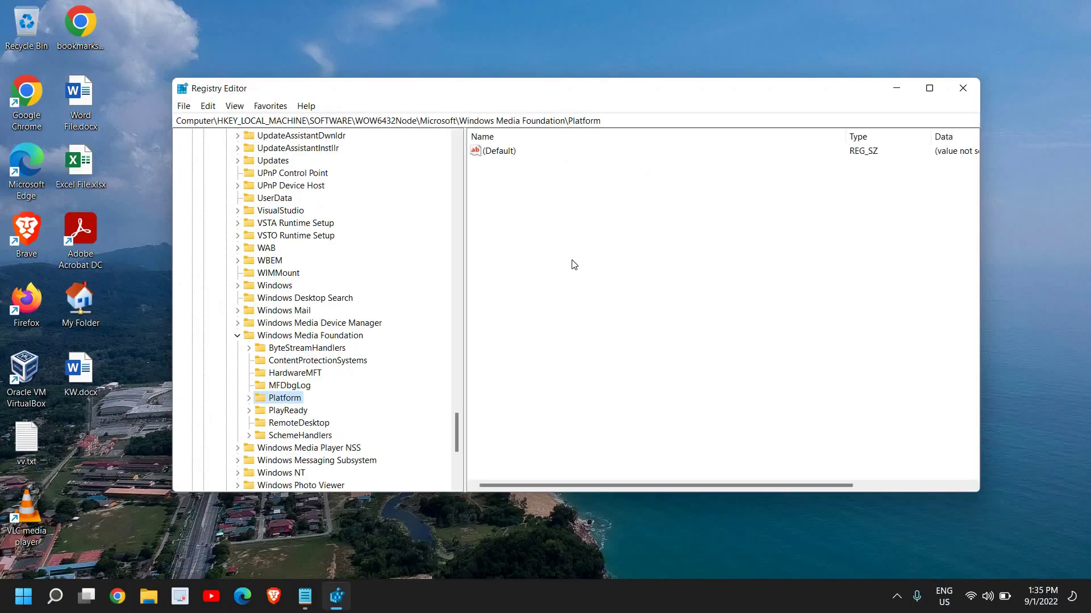
Step: Create a DWORD (32-bit) value in the Platform key named EnableFrameServerMode
{"action": "left_click", "coordinate": [560, 203]}
{"action": "left_click", "coordinate": [499, 158]}
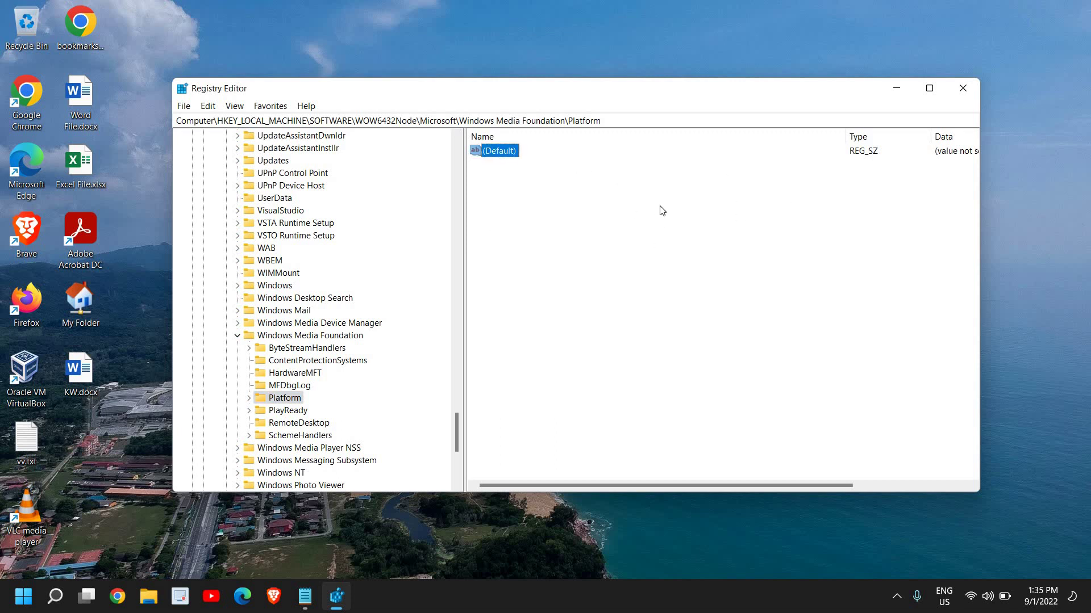
{"action": "right_click", "coordinate": [604, 239]}
{"action": "mouse_move", "coordinate": [617, 246]}
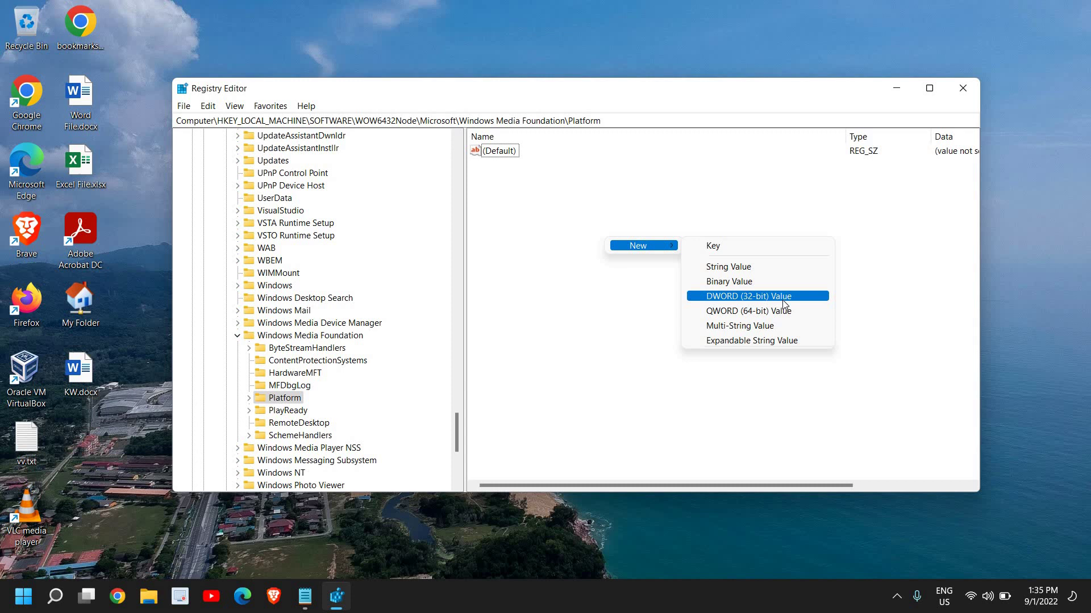
{"action": "left_click", "coordinate": [720, 297]}
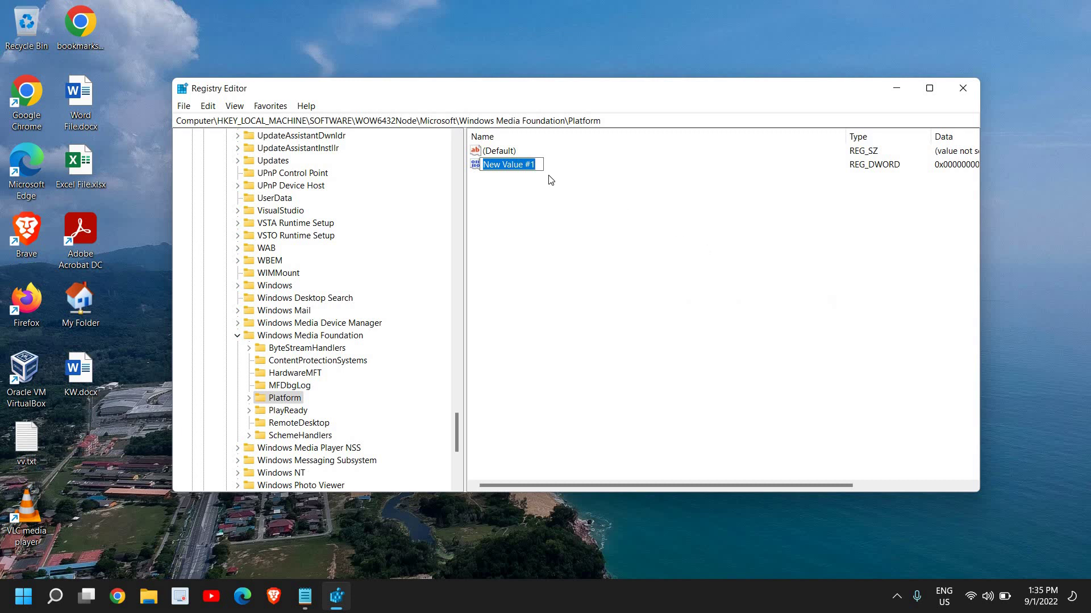
{"action": "type", "text": "En"}
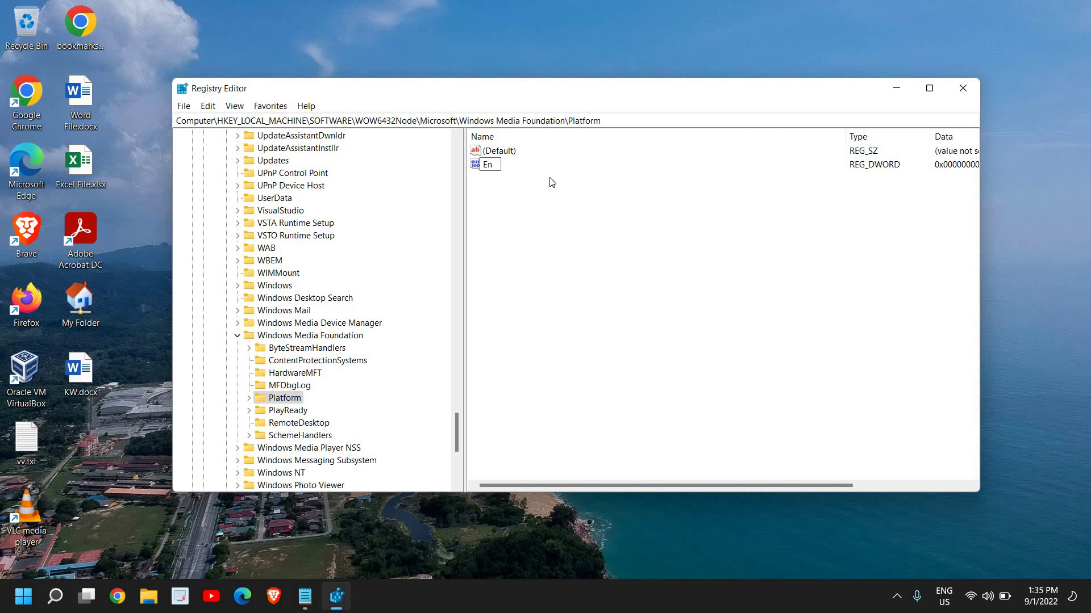
{"action": "type", "text": "ableFrameServerMode"}
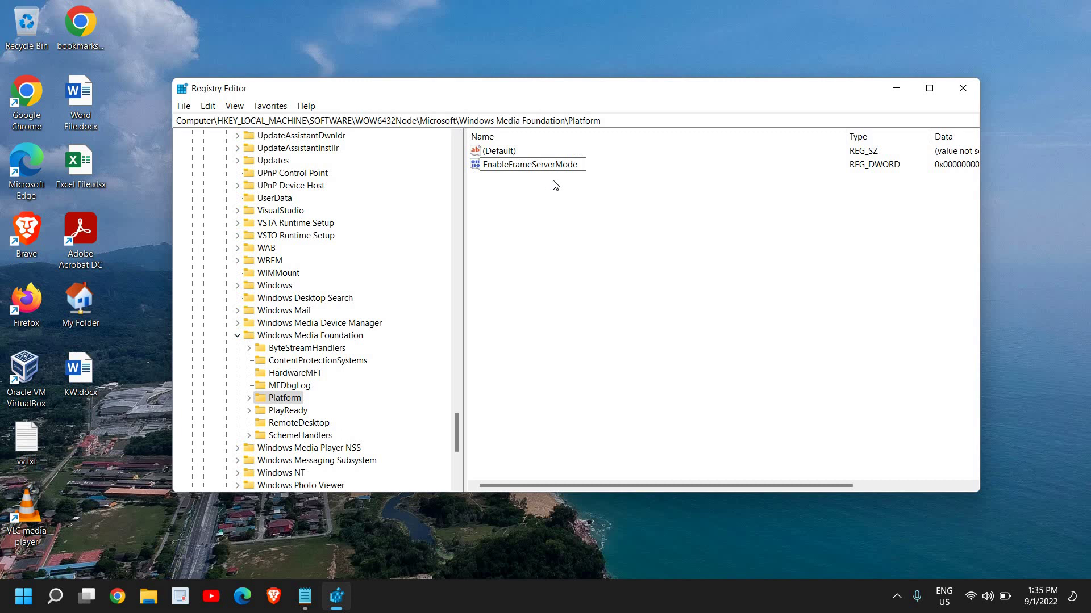
Step: Commit the EnableFrameServerMode name and save its value data as hexadecimal 0
{"action": "key", "text": "Return"}
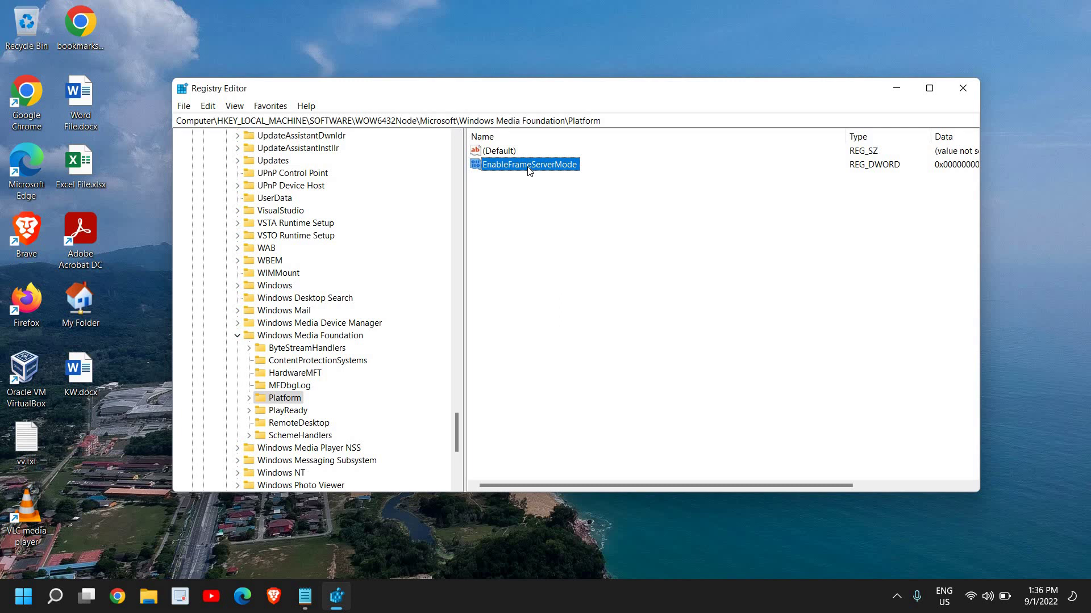
{"action": "double_click", "coordinate": [528, 165]}
{"action": "left_click", "coordinate": [286, 220]}
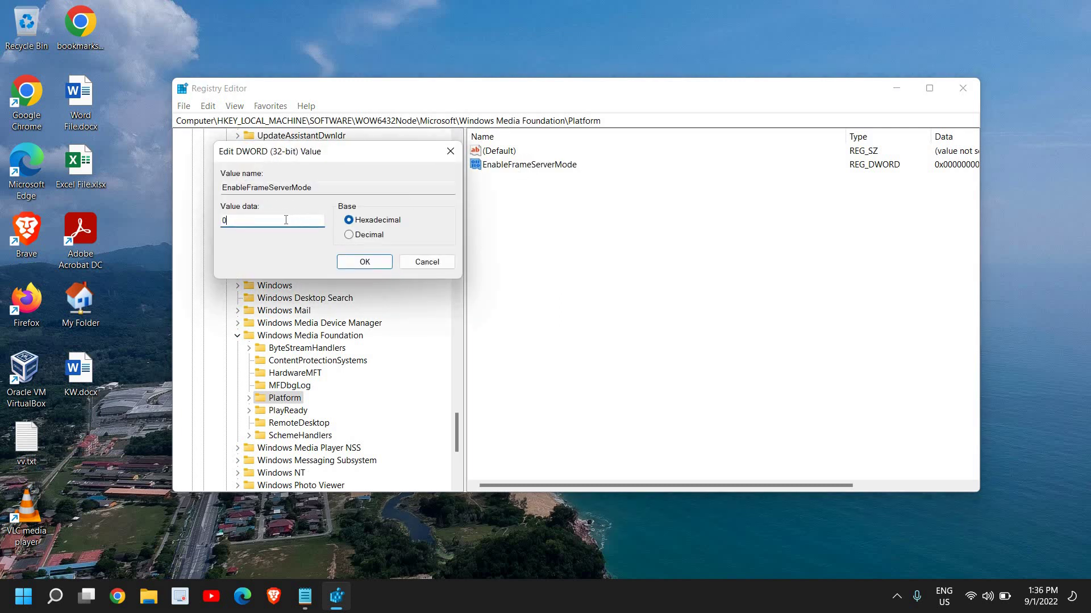
{"action": "left_click", "coordinate": [415, 262]}
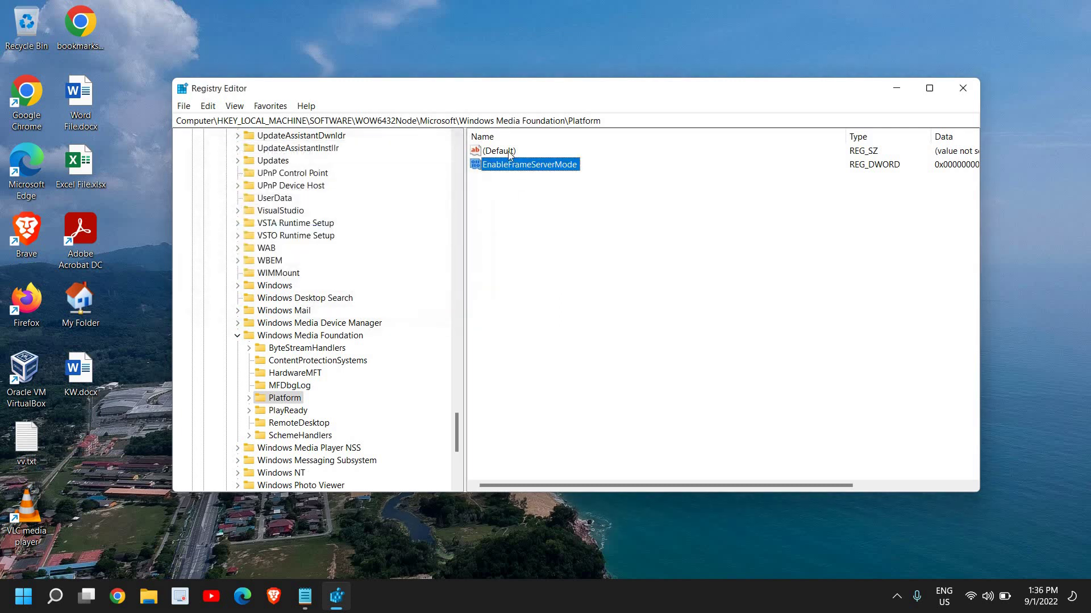
{"action": "double_click", "coordinate": [541, 170]}
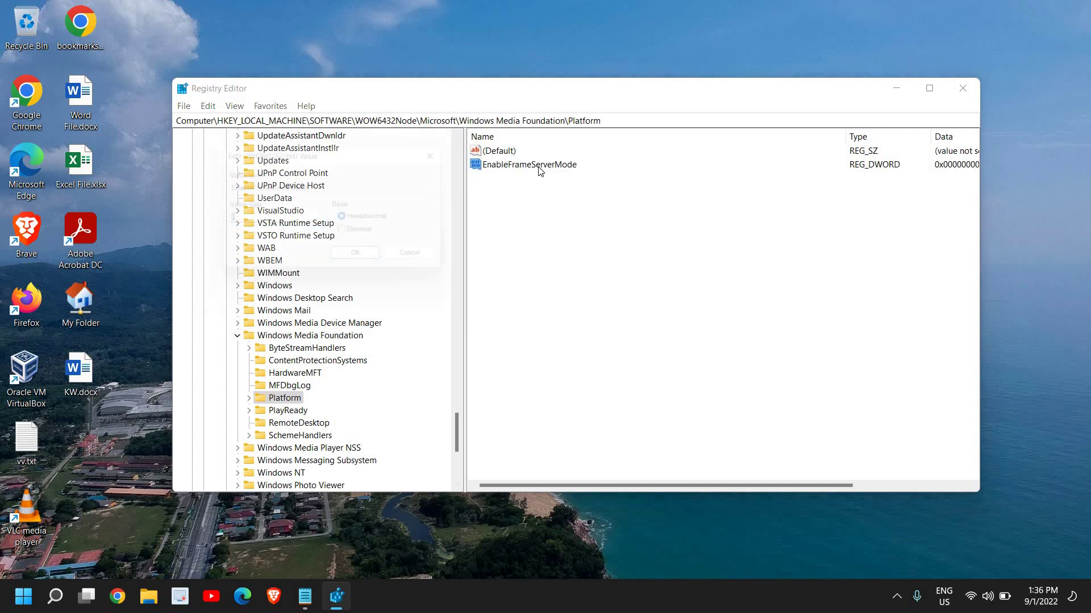
{"action": "left_click", "coordinate": [276, 221]}
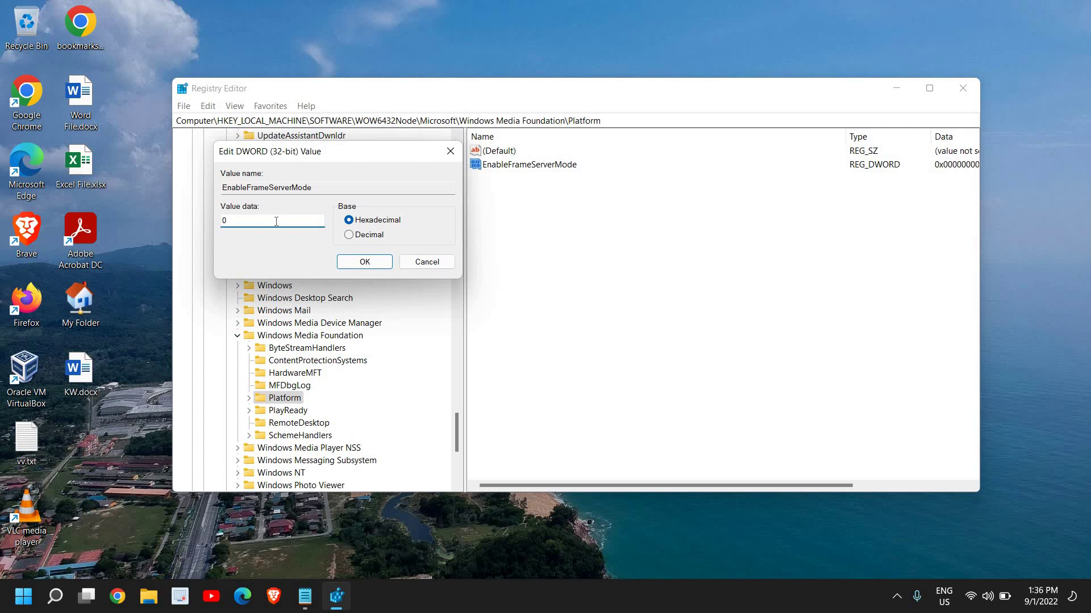
{"action": "double_click", "coordinate": [217, 221]}
{"action": "key", "text": "Tab"}
{"action": "key", "text": "shift+Tab"}
{"action": "left_click", "coordinate": [365, 262]}
{"action": "left_click", "coordinate": [543, 248]}
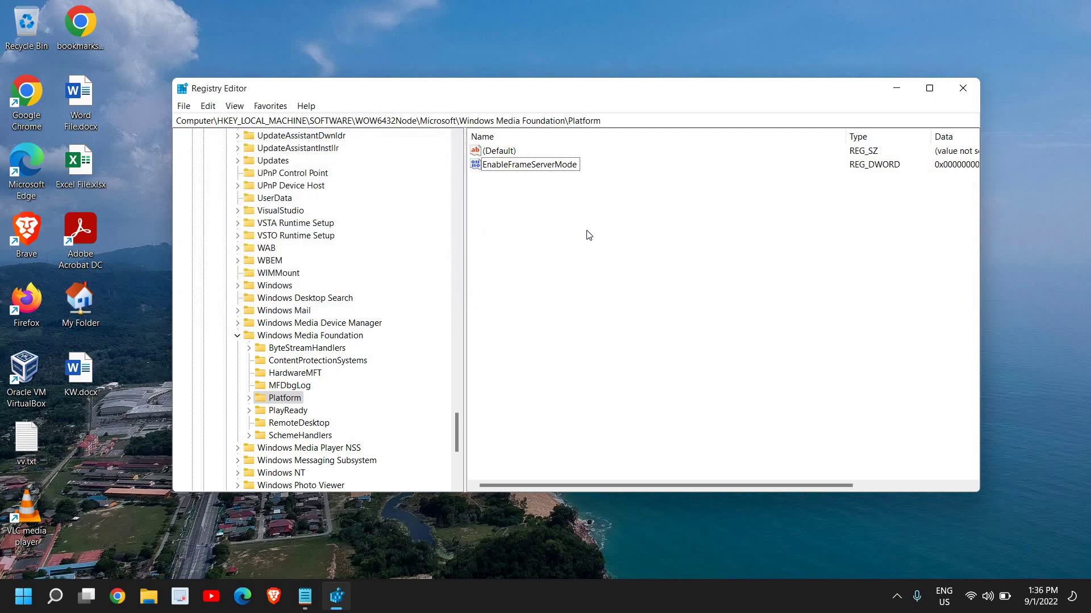
Step: Close Registry Editor and open Device Manager from the Start right-click menu, centring its window
{"action": "left_click", "coordinate": [971, 87]}
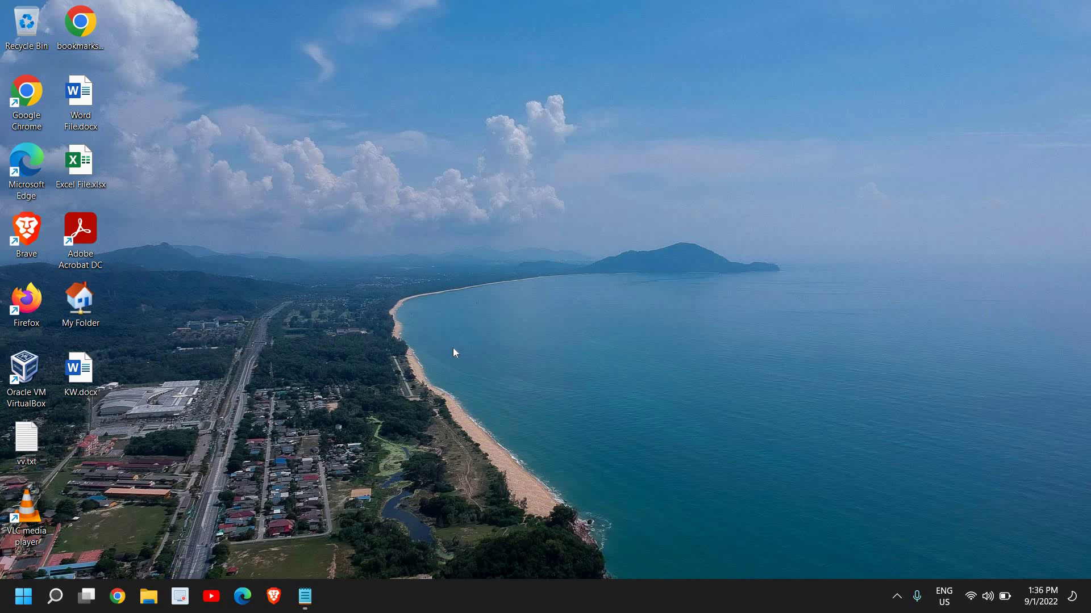
{"action": "right_click", "coordinate": [24, 599]}
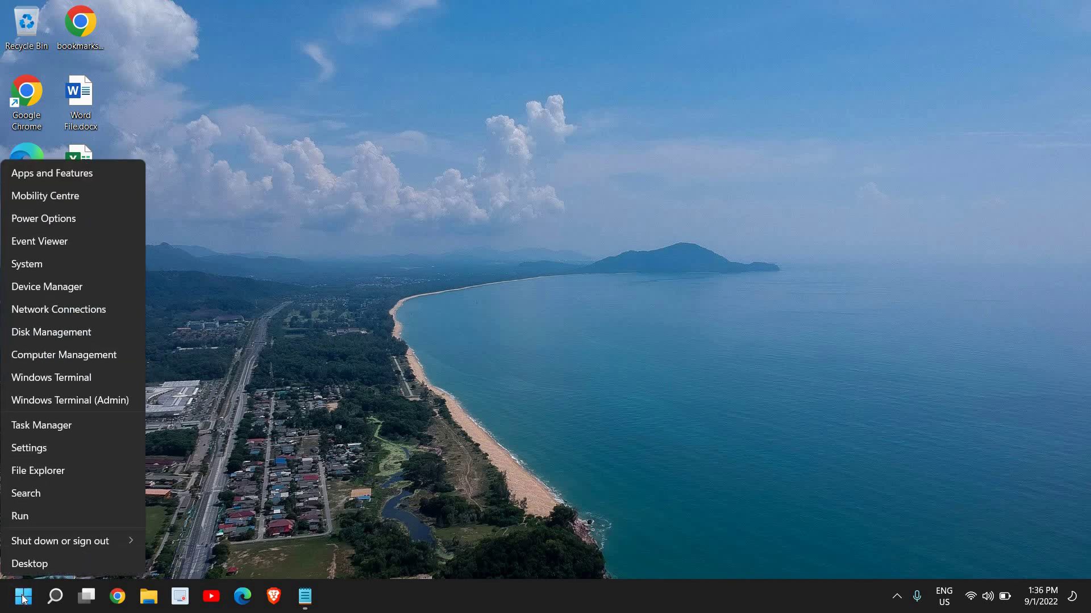
{"action": "left_click", "coordinate": [46, 286]}
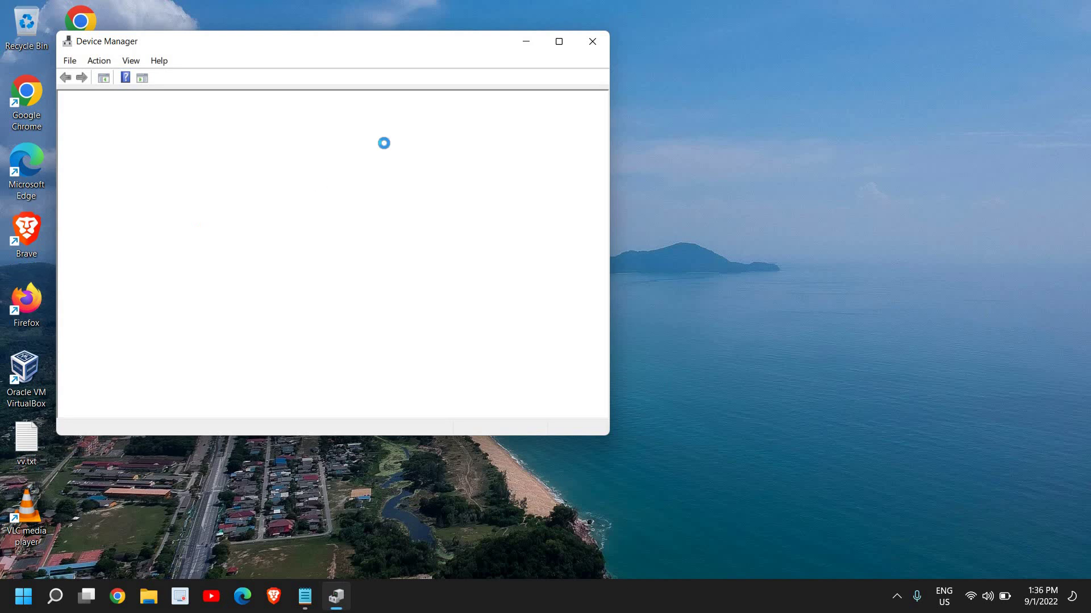
{"action": "left_click_drag", "start_coordinate": [328, 53], "coordinate": [557, 91]}
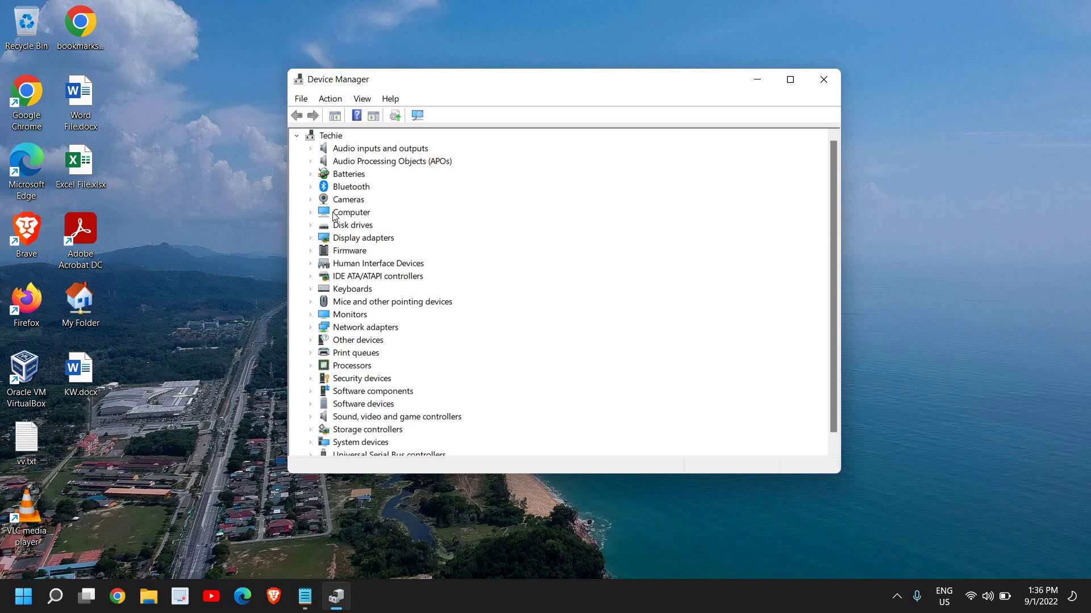
Step: Expand the Cameras category and select the XiaoMi USB 2.0 Webcam
{"action": "left_click", "coordinate": [311, 202]}
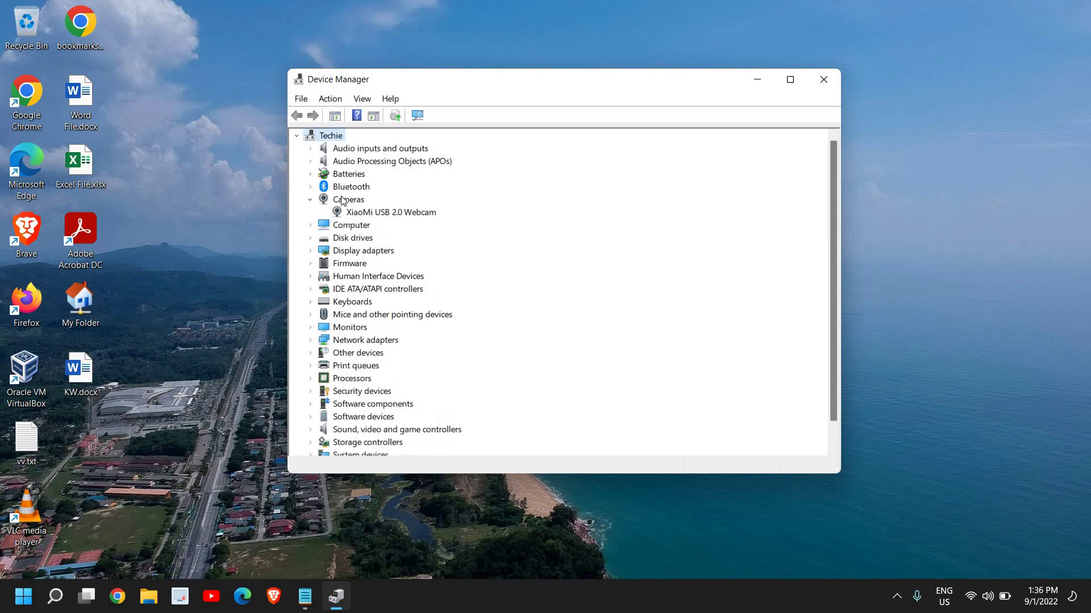
{"action": "left_click", "coordinate": [349, 203]}
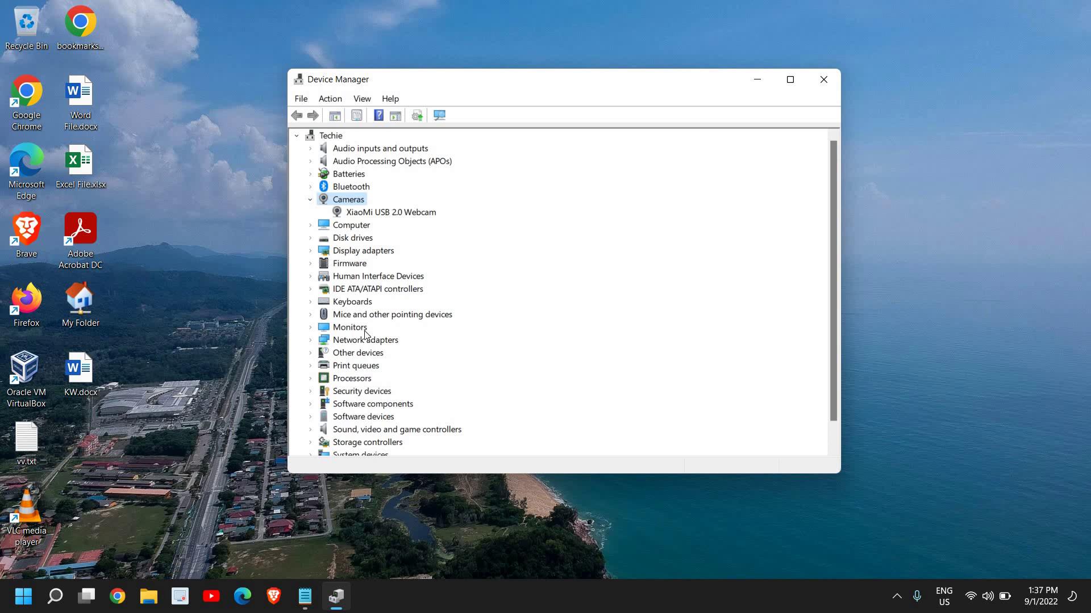
{"action": "scroll", "coordinate": [346, 382], "scroll_direction": "down", "scroll_amount": 1}
{"action": "left_click", "coordinate": [365, 214]}
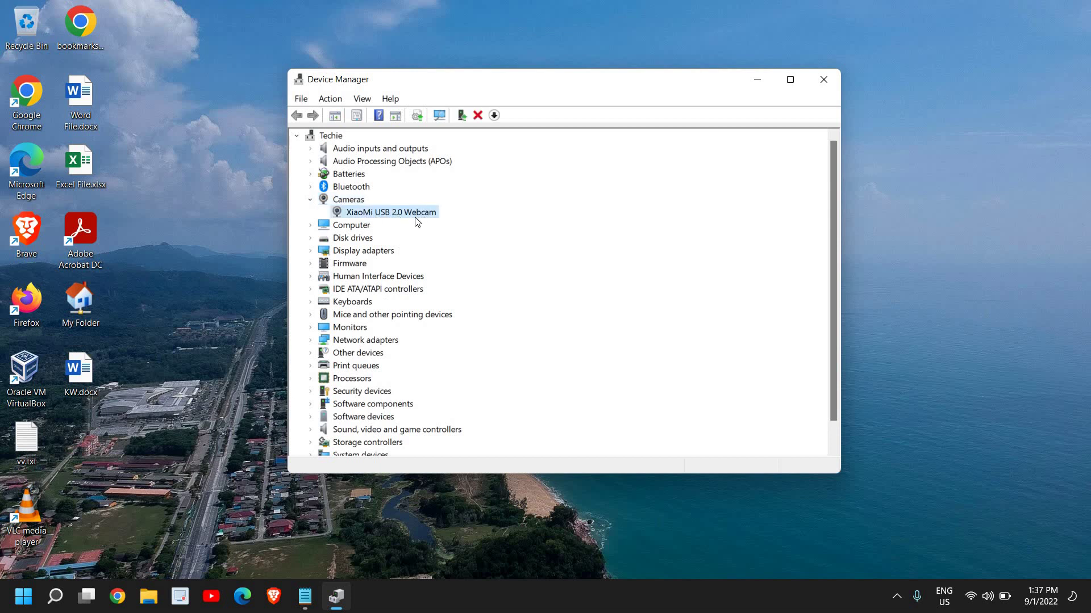
Step: Run an automatic driver search for the XiaoMi USB 2.0 Webcam, then close the wizard
{"action": "right_click", "coordinate": [356, 214]}
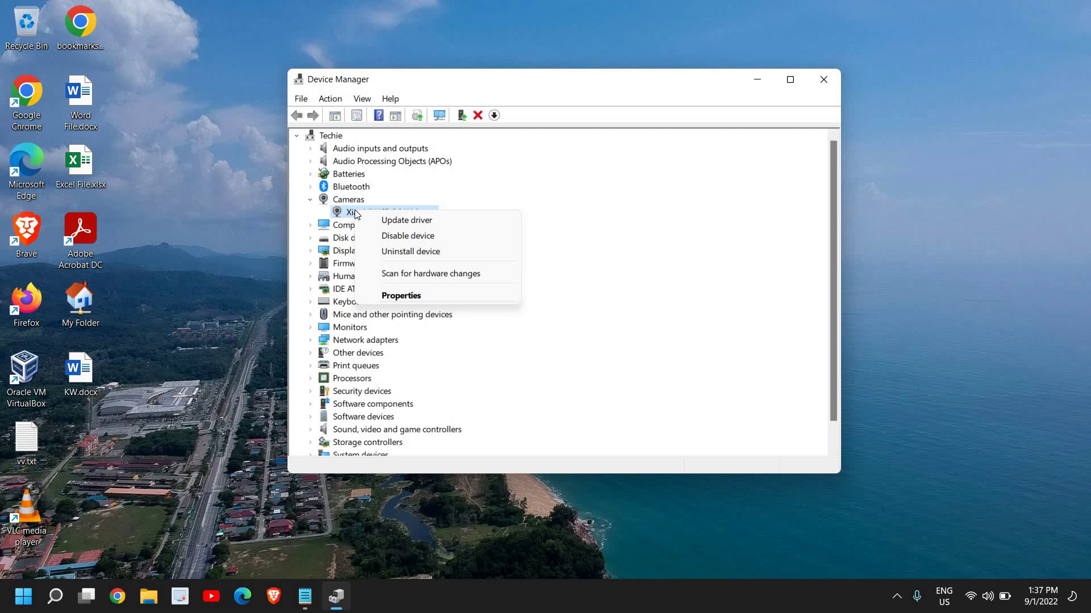
{"action": "left_click", "coordinate": [384, 219]}
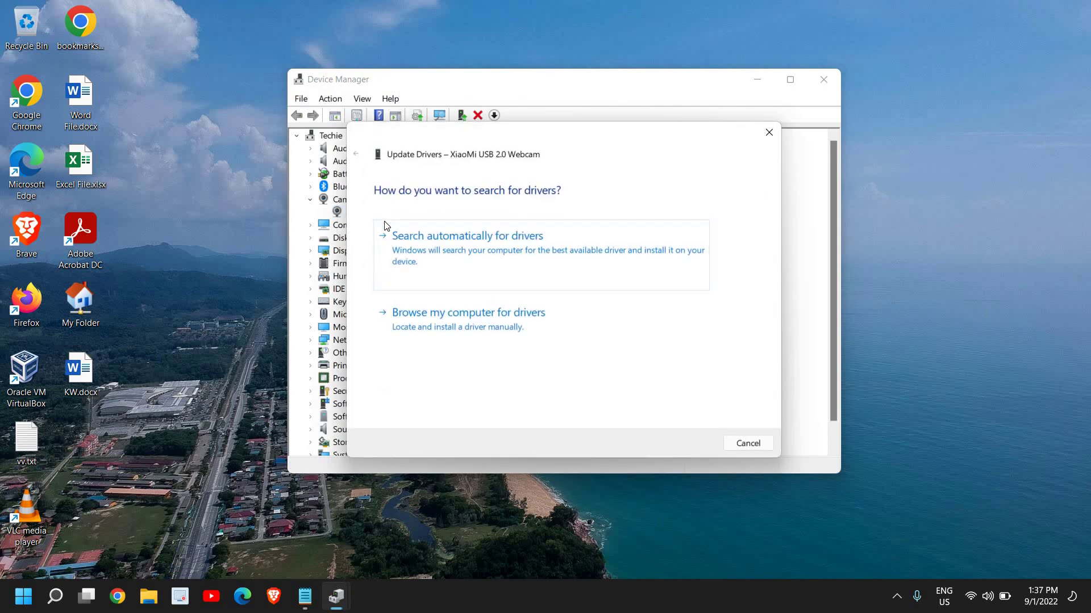
{"action": "left_click", "coordinate": [477, 260]}
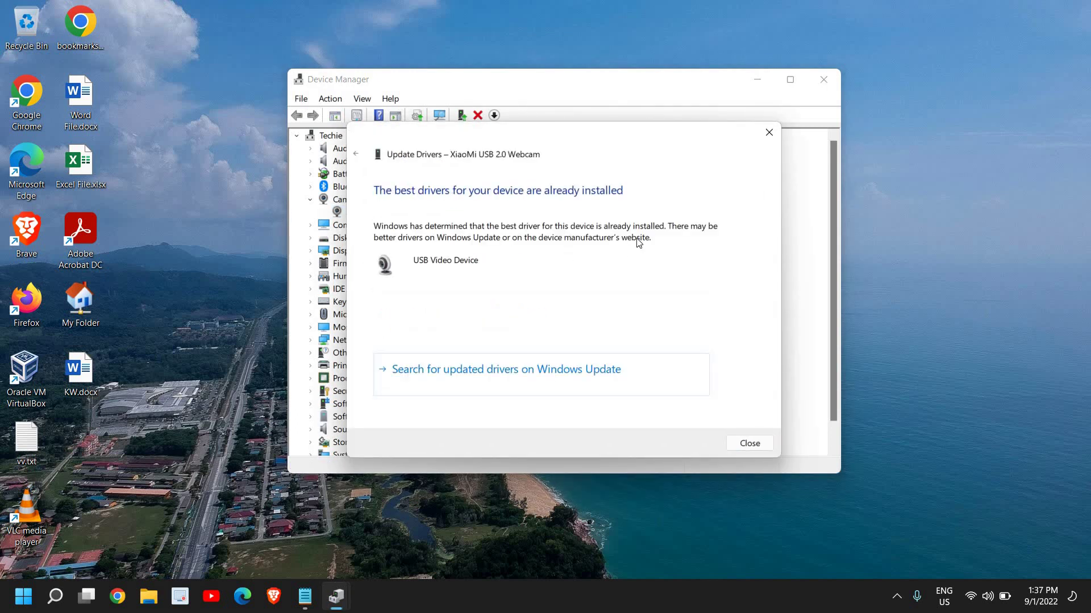
{"action": "left_click", "coordinate": [758, 446]}
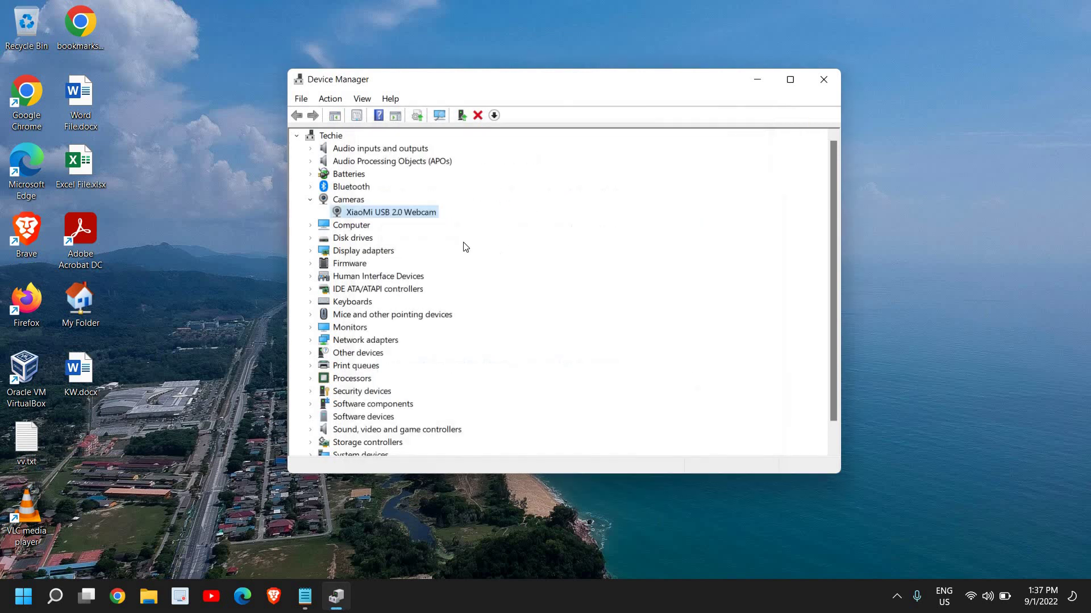
Step: Disable the XiaoMi USB 2.0 Webcam, confirming with Yes, then enable it again
{"action": "right_click", "coordinate": [395, 216]}
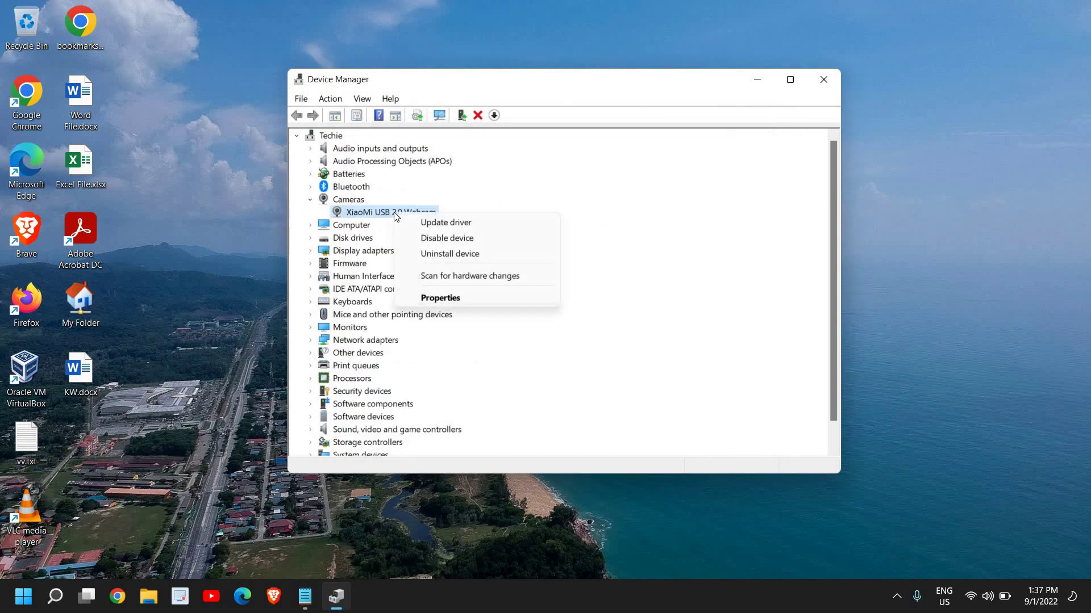
{"action": "left_click", "coordinate": [428, 237]}
{"action": "left_click", "coordinate": [574, 316]}
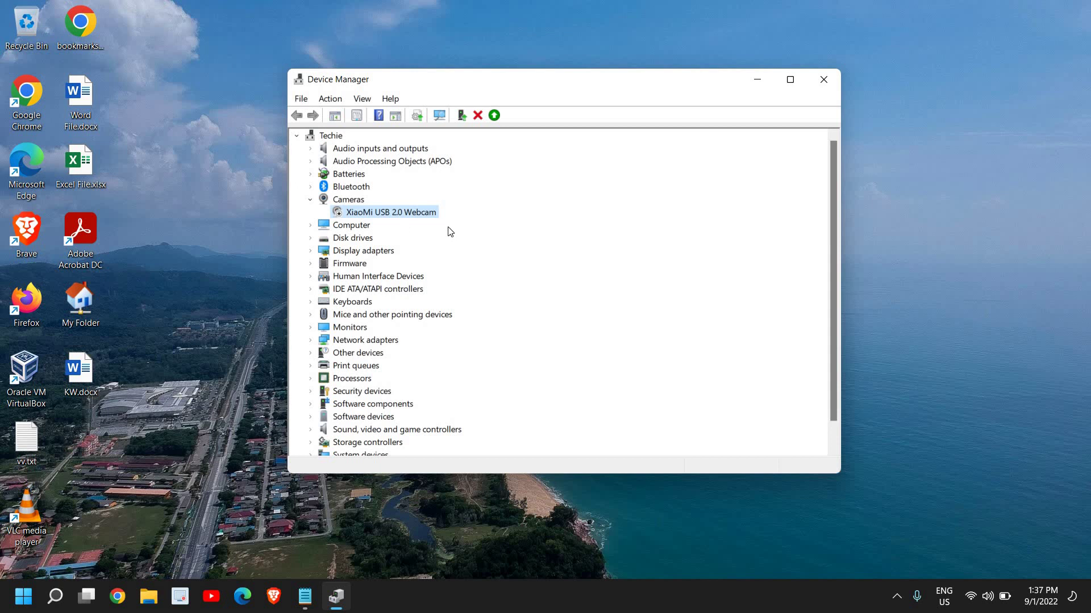
{"action": "right_click", "coordinate": [417, 215]}
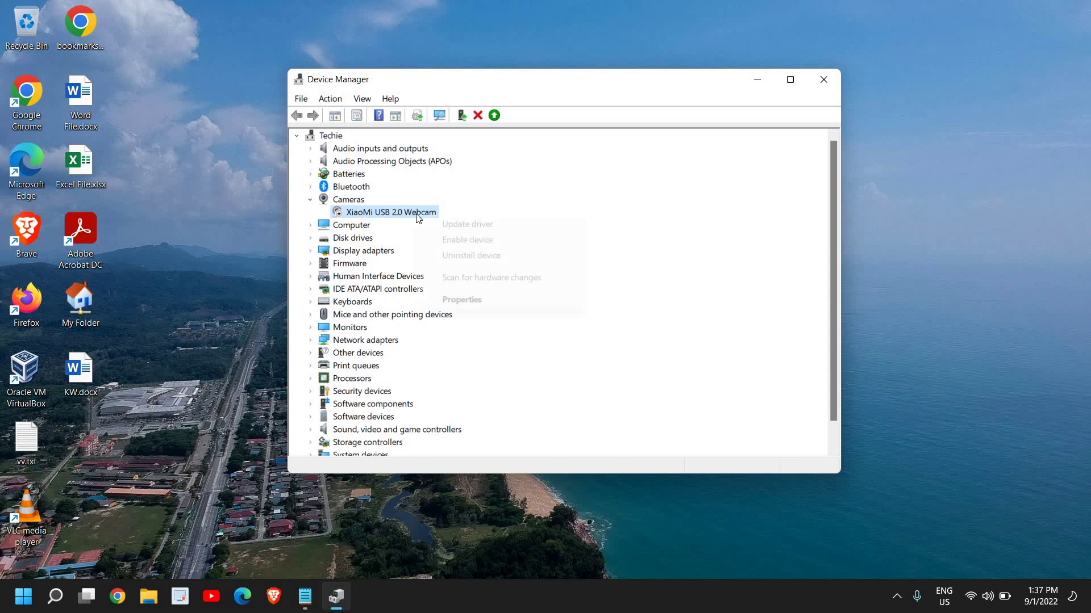
{"action": "left_click", "coordinate": [455, 240]}
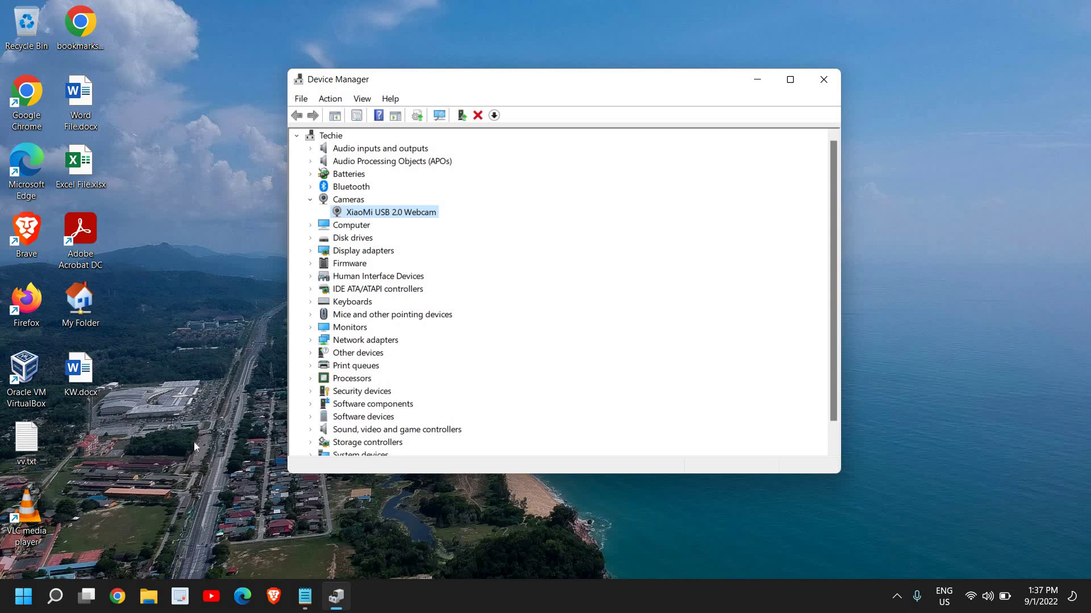
{"action": "right_click", "coordinate": [381, 211]}
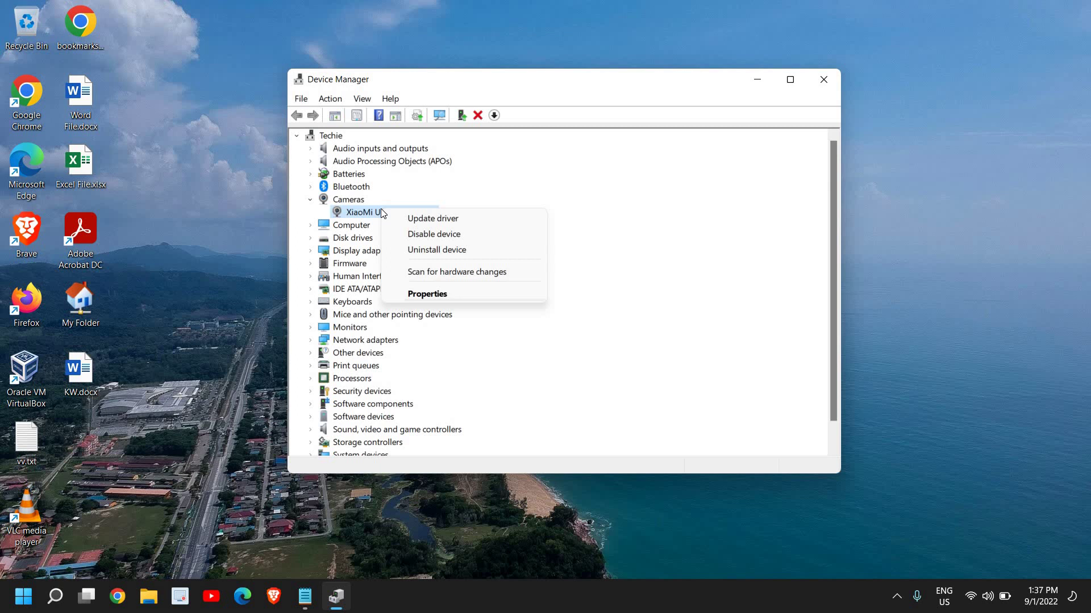
{"action": "left_click", "coordinate": [446, 218]}
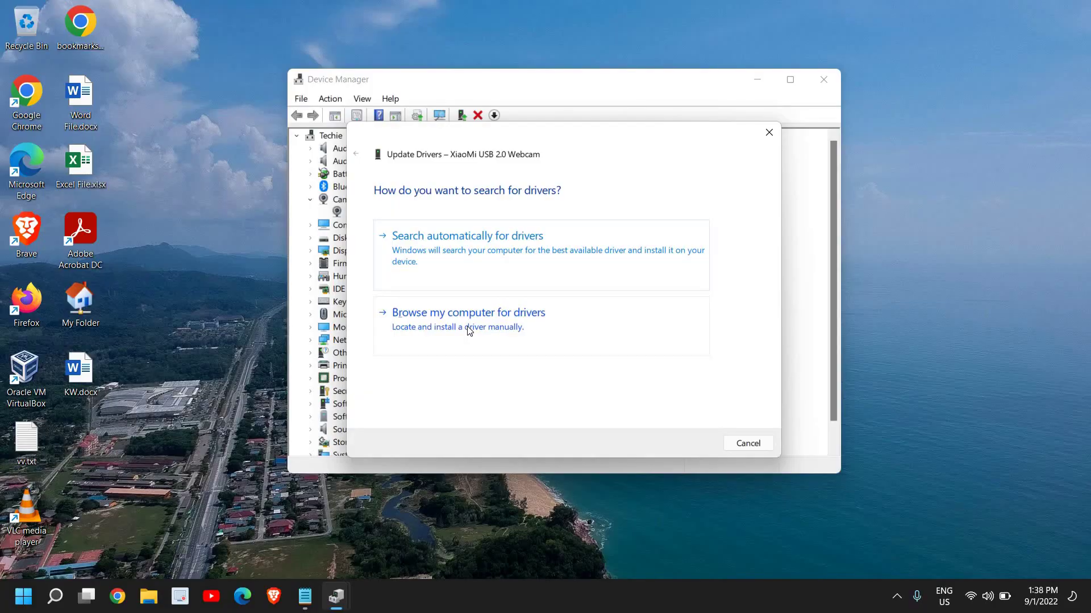
{"action": "left_click", "coordinate": [469, 332]}
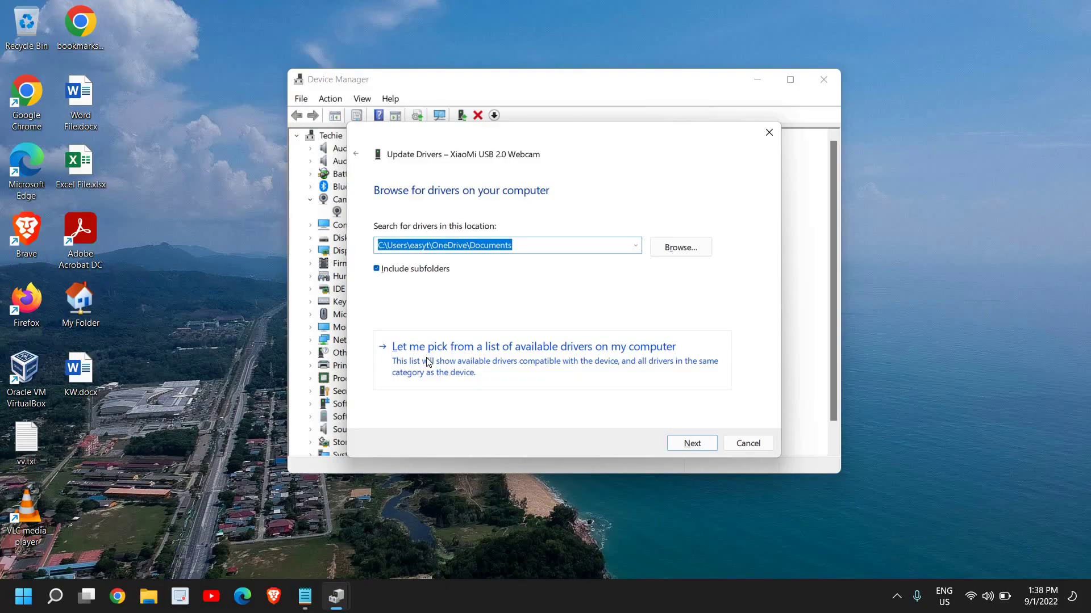
{"action": "left_click", "coordinate": [498, 368]}
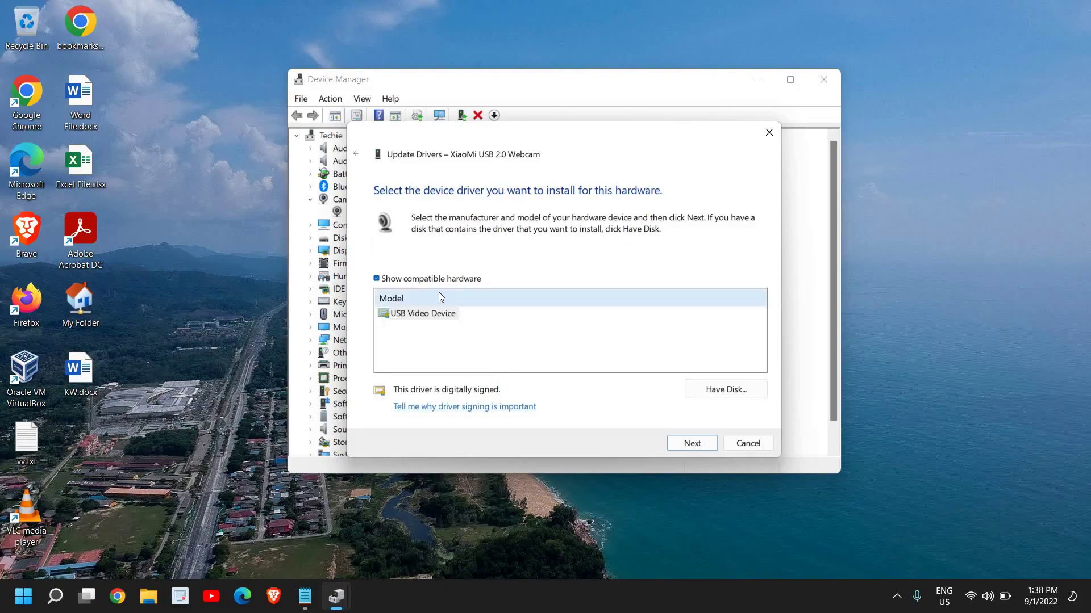
{"action": "left_click", "coordinate": [401, 316]}
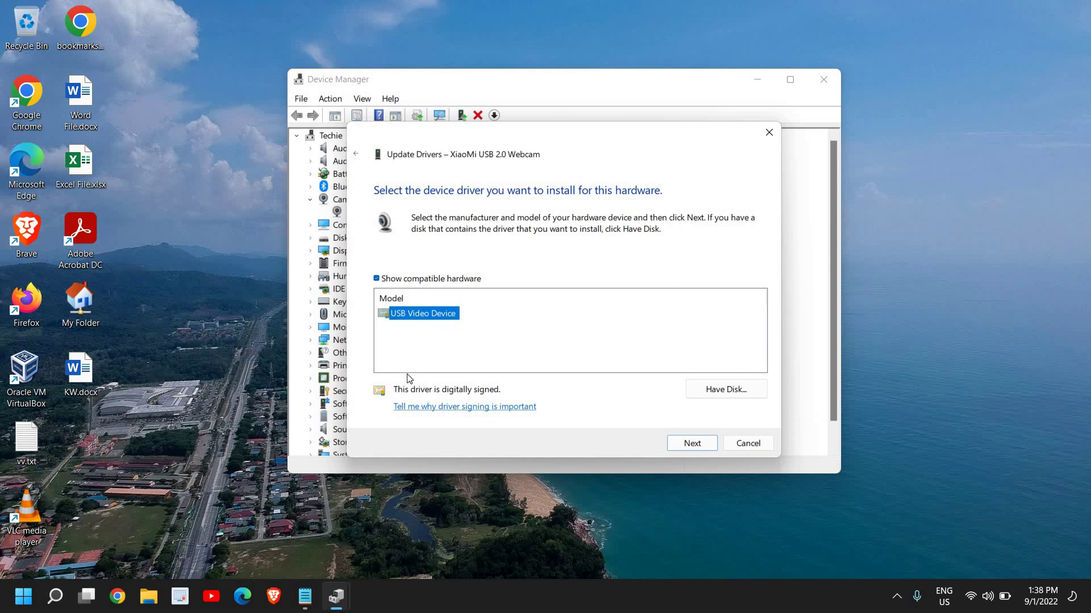
{"action": "left_click", "coordinate": [409, 336]}
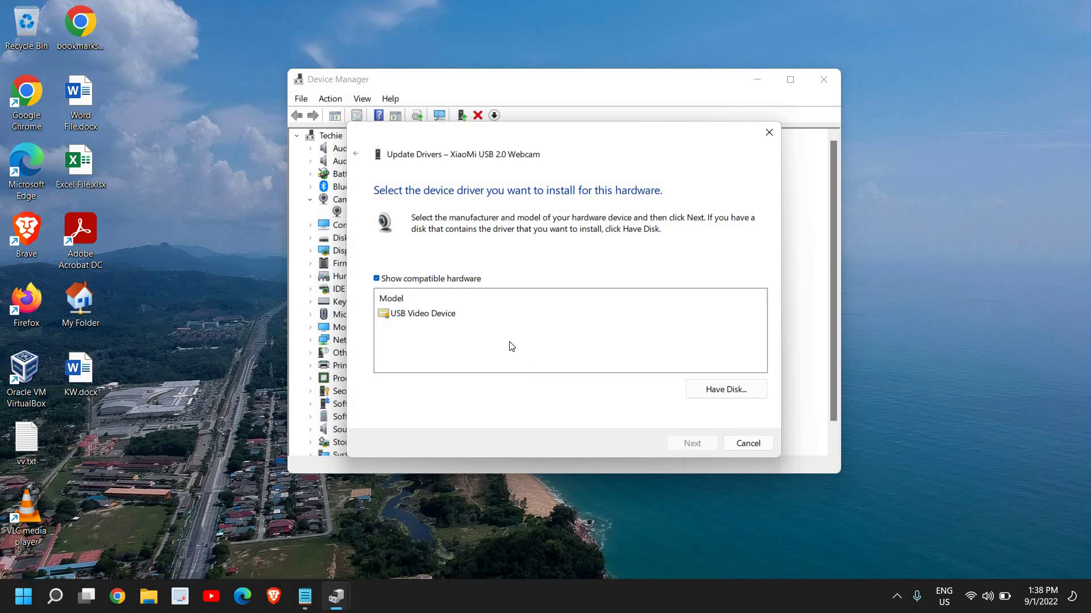
{"action": "left_click", "coordinate": [429, 316]}
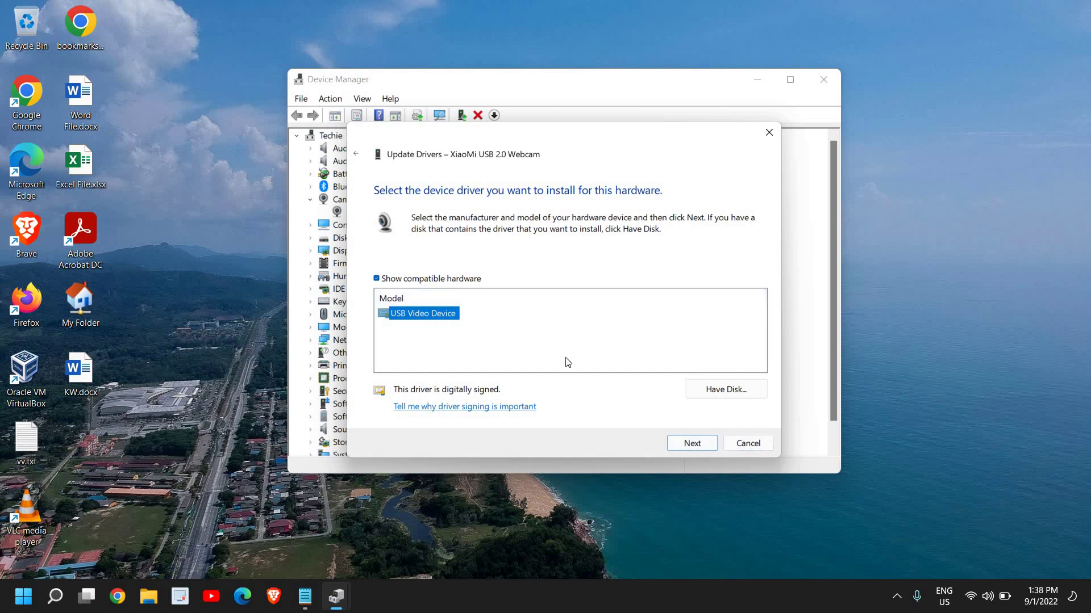
{"action": "left_click", "coordinate": [753, 442]}
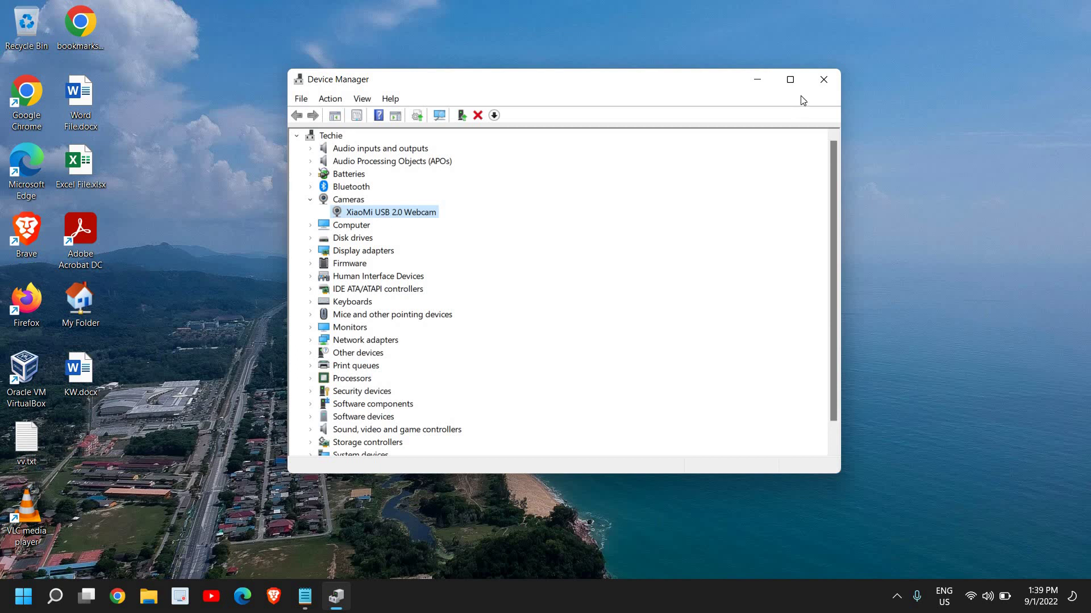
Step: Close Device Manager, maximize Chrome on a New Tab page, and open the Start menu
{"action": "left_click", "coordinate": [822, 80]}
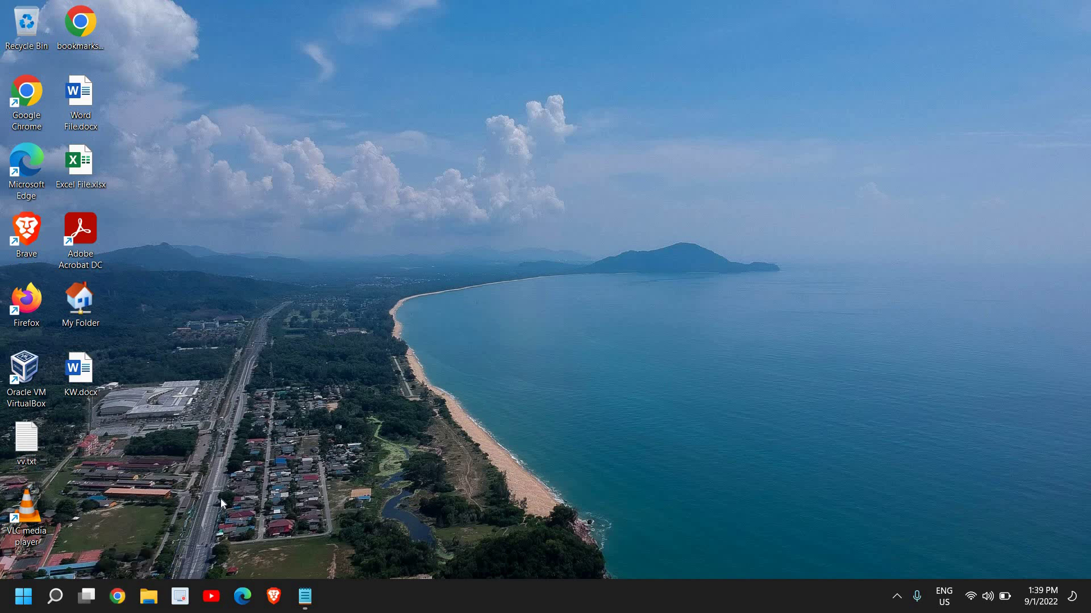
{"action": "left_click", "coordinate": [116, 597]}
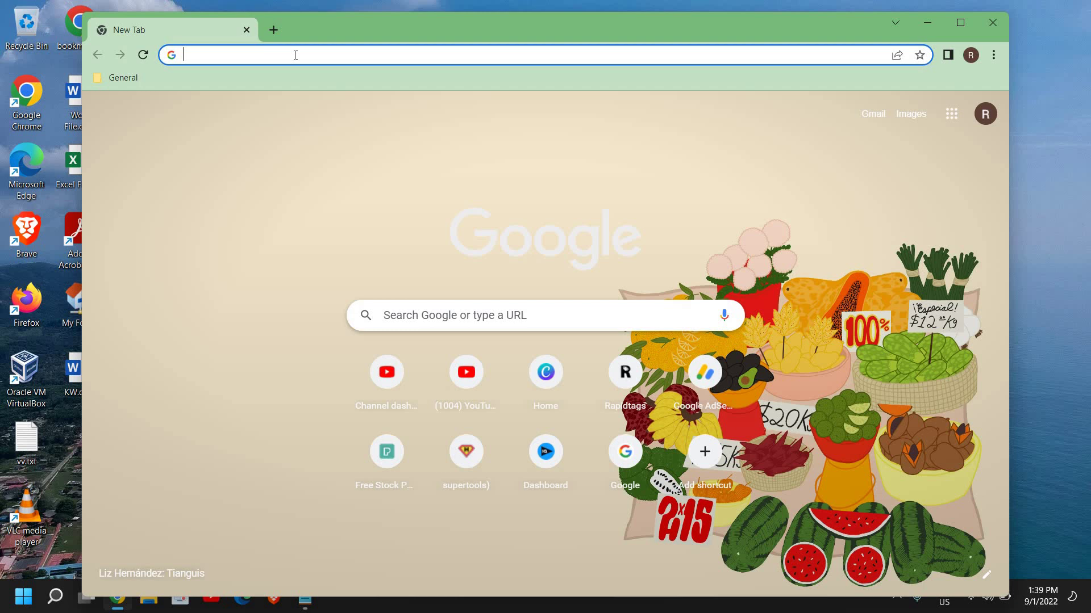
{"action": "left_click", "coordinate": [958, 25]}
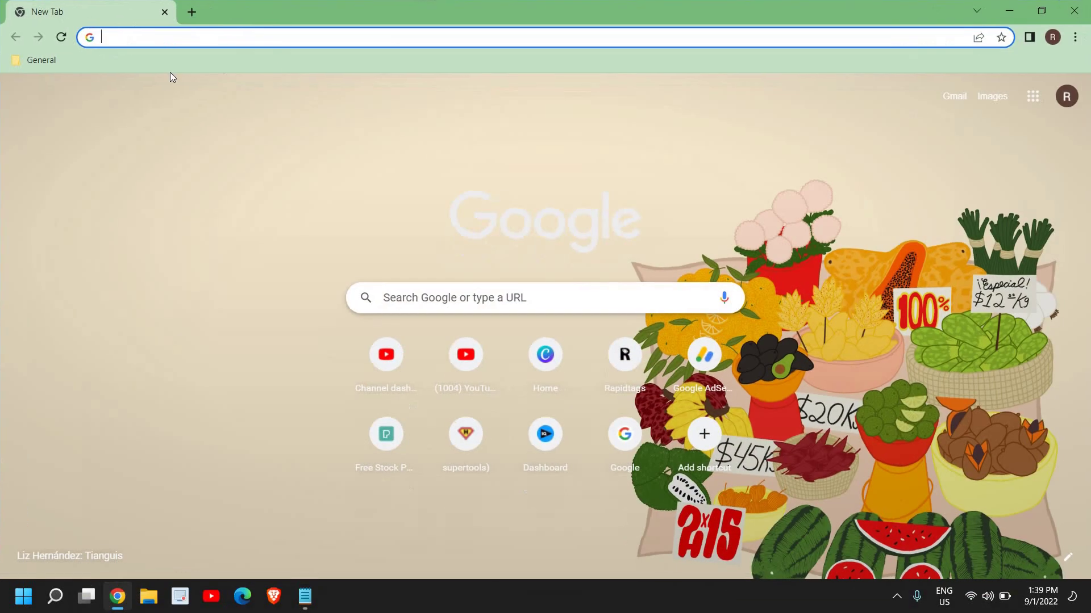
{"action": "left_click", "coordinate": [349, 369]}
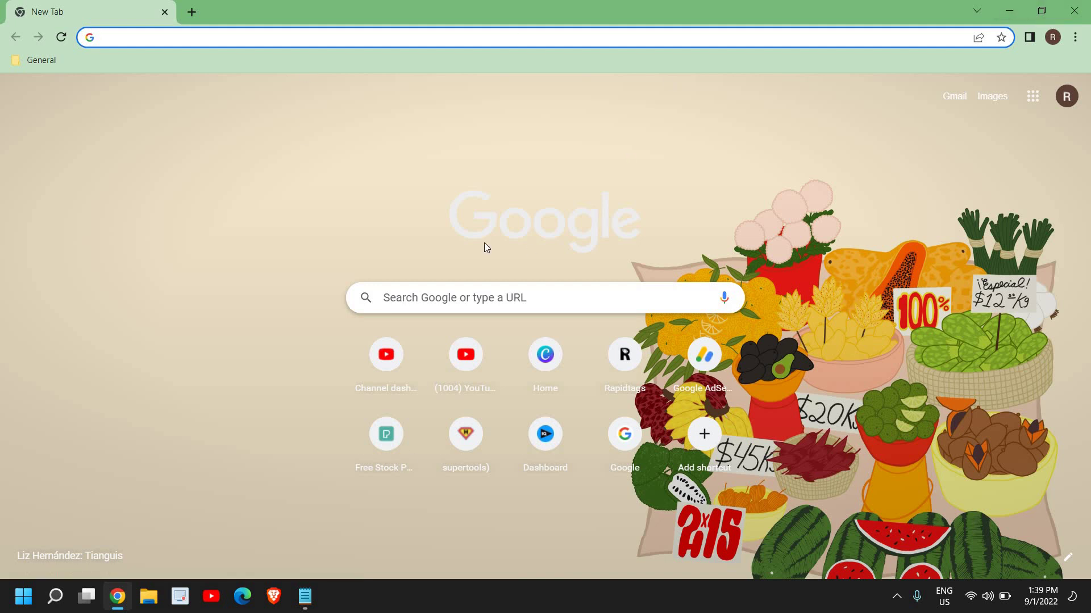
{"action": "left_click", "coordinate": [23, 596]}
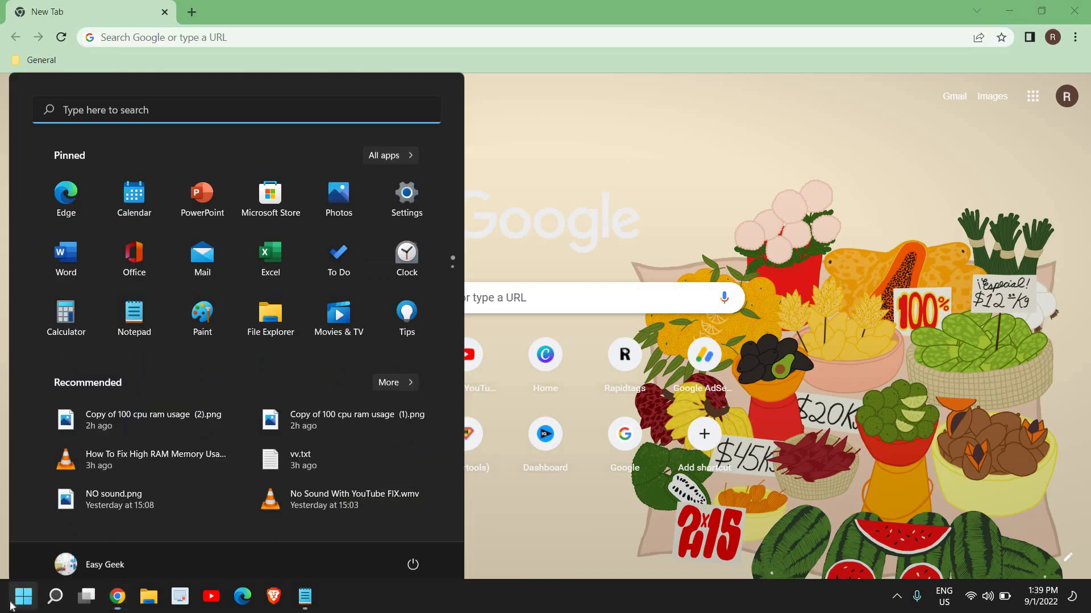
Step: Write 'Model Number' on the first line of a new untitled Notepad note
{"action": "left_click", "coordinate": [134, 301]}
{"action": "type", "text": "Mod"}
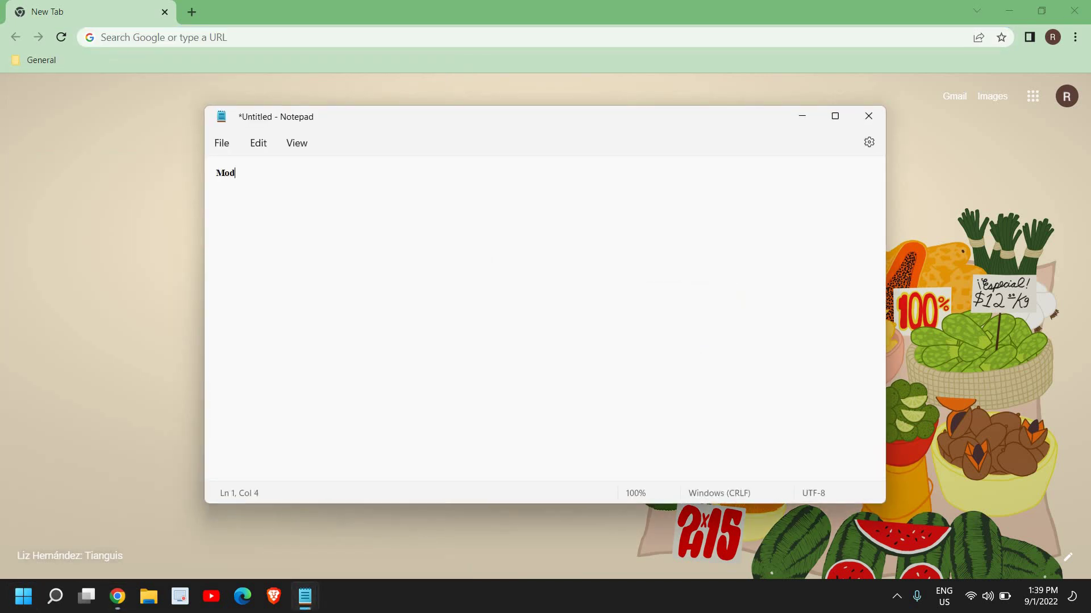
{"action": "type", "text": "el Number"}
{"action": "key", "text": "Return"}
{"action": "left_click", "coordinate": [288, 173]}
Step: Minimize the Chrome window and the untitled Model Number note
{"action": "left_click", "coordinate": [175, 60]}
{"action": "left_click", "coordinate": [142, 403]}
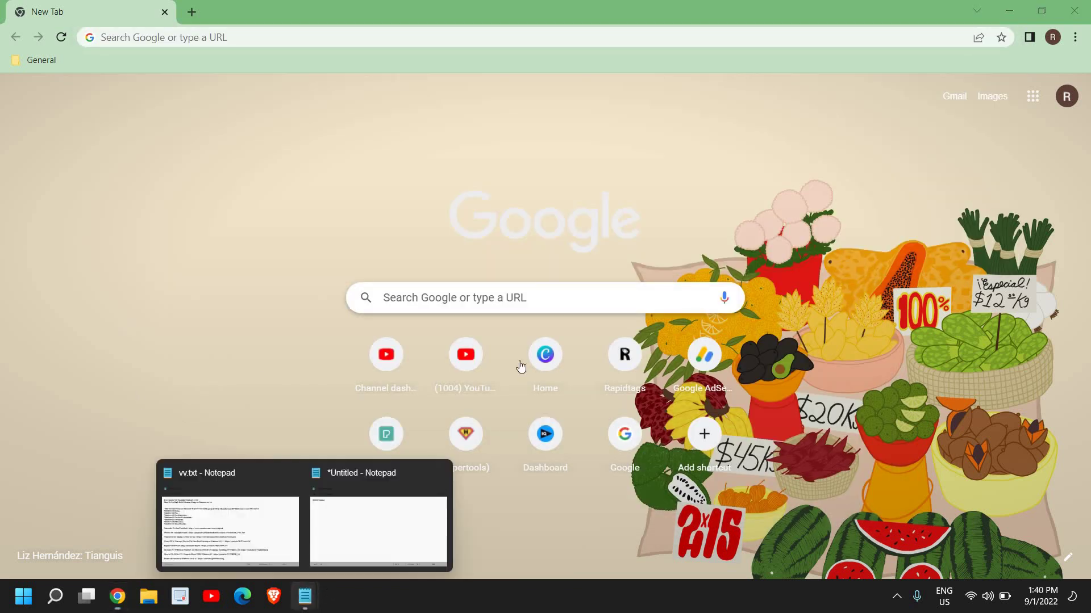
{"action": "left_click", "coordinate": [373, 539]}
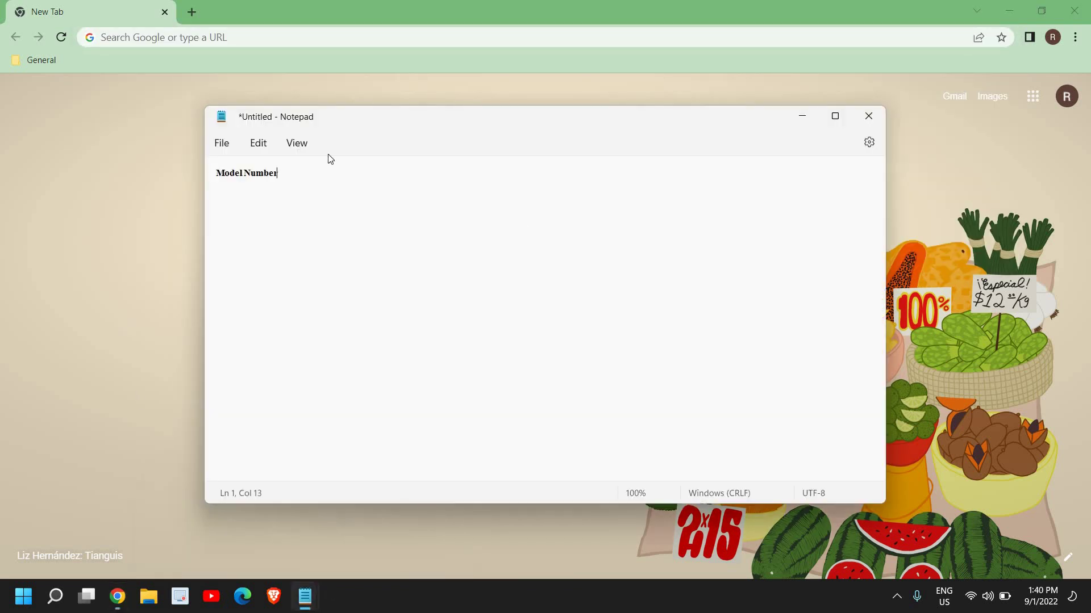
{"action": "left_click", "coordinate": [1008, 9]}
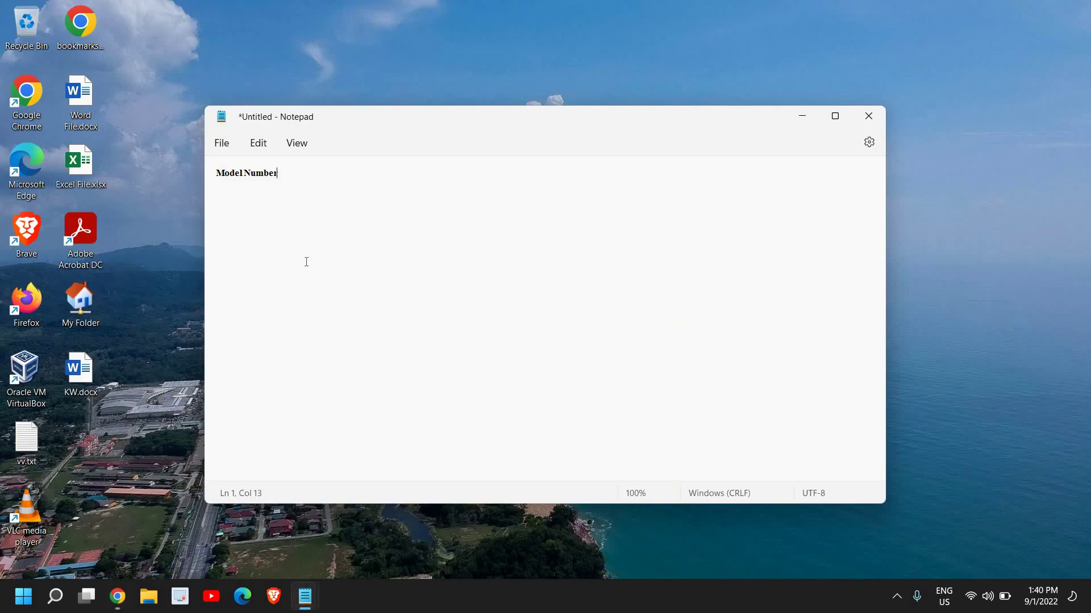
{"action": "left_click", "coordinate": [802, 117]}
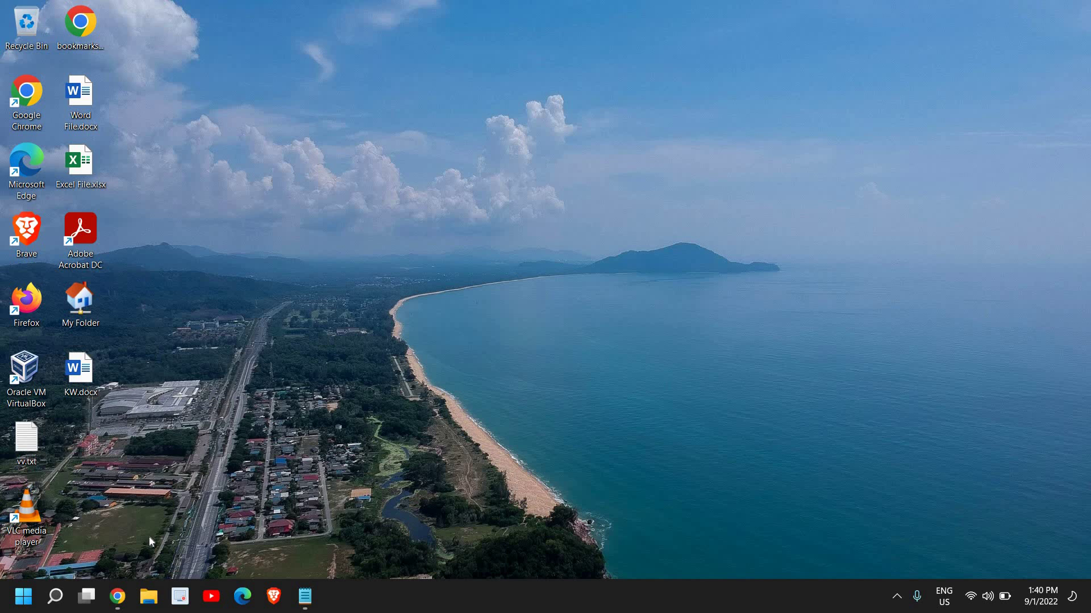
{"action": "left_click", "coordinate": [60, 595]}
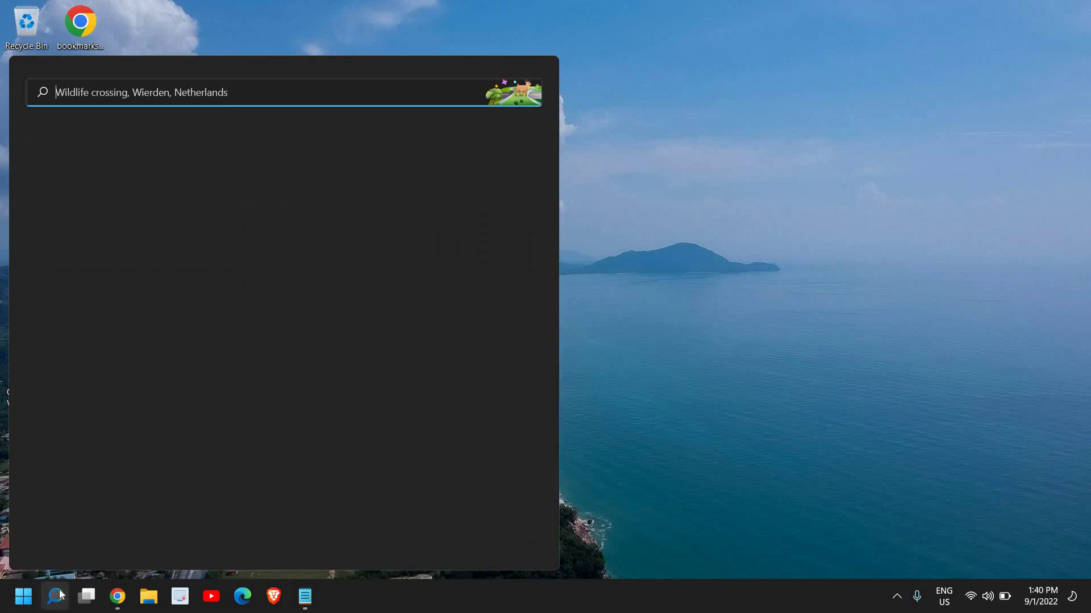
{"action": "type", "text": "tro"}
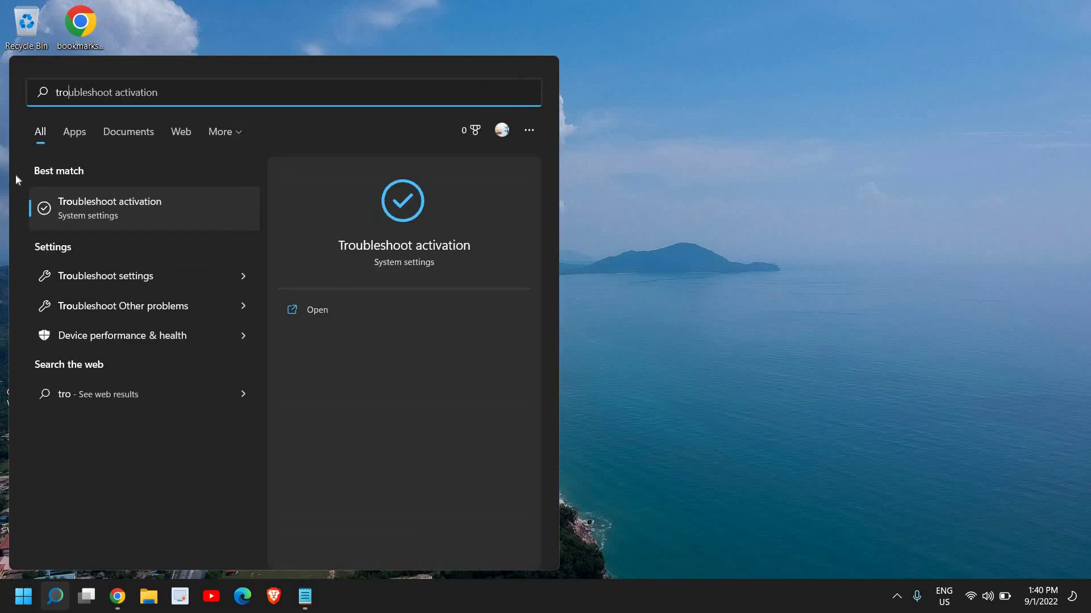
{"action": "left_click", "coordinate": [99, 271]}
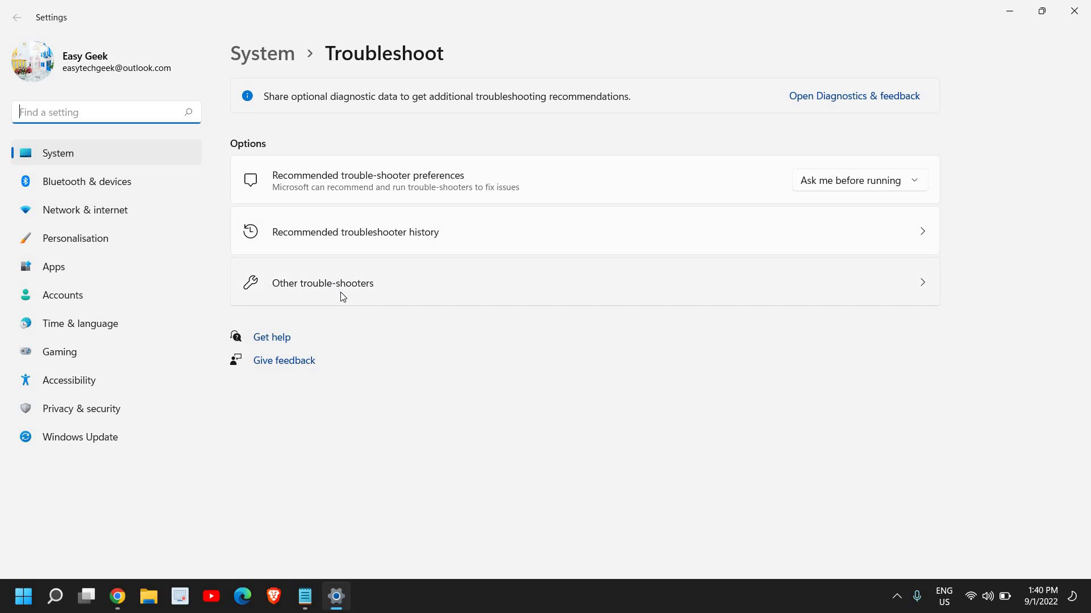
{"action": "left_click", "coordinate": [342, 284]}
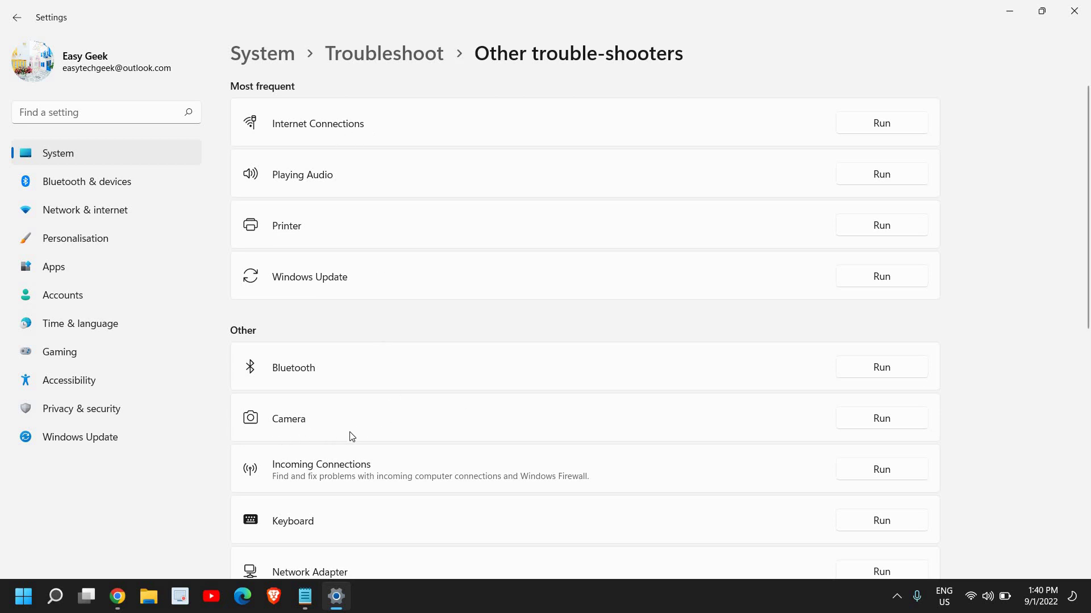
{"action": "left_click", "coordinate": [881, 419]}
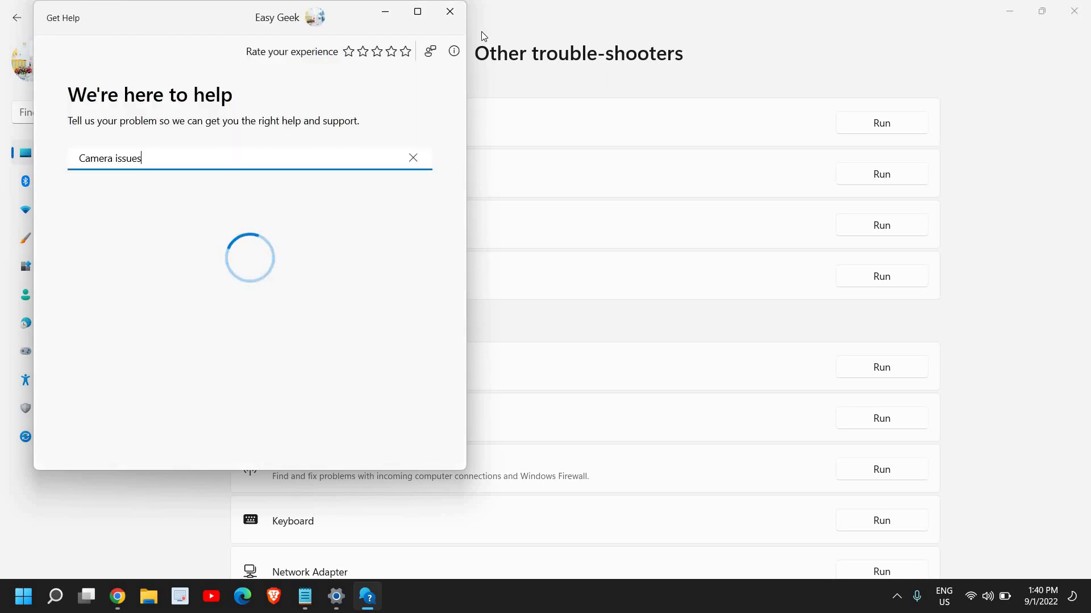
{"action": "left_click", "coordinate": [443, 10]}
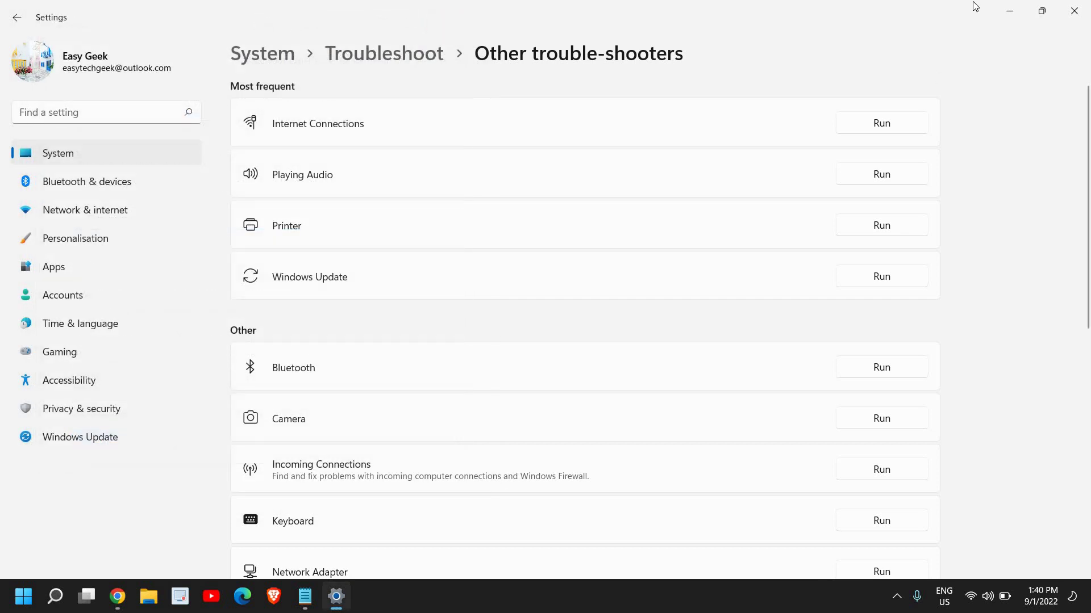
{"action": "left_click", "coordinate": [1073, 10]}
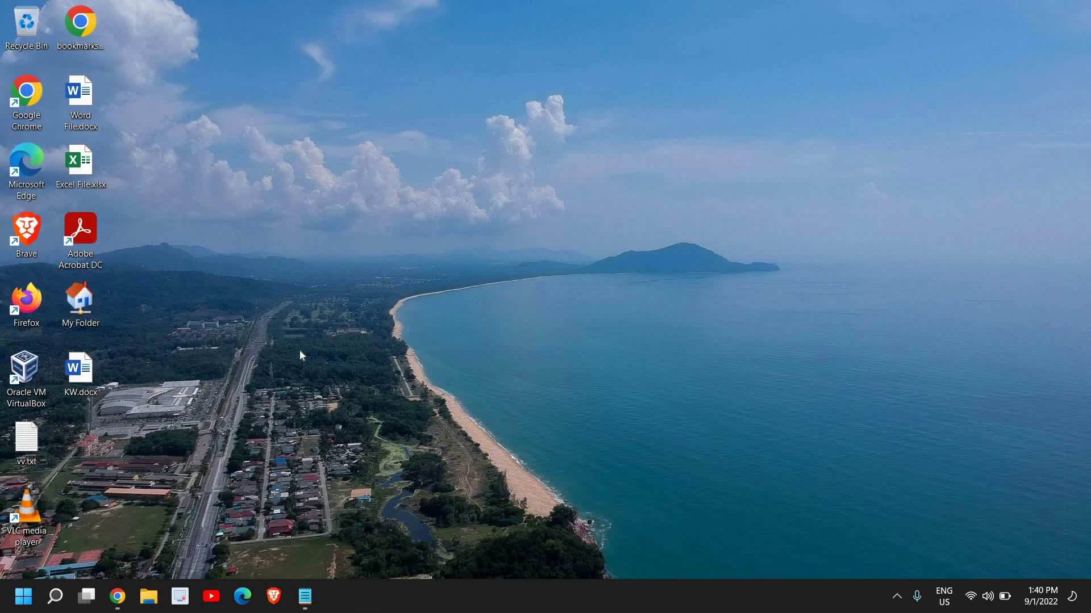